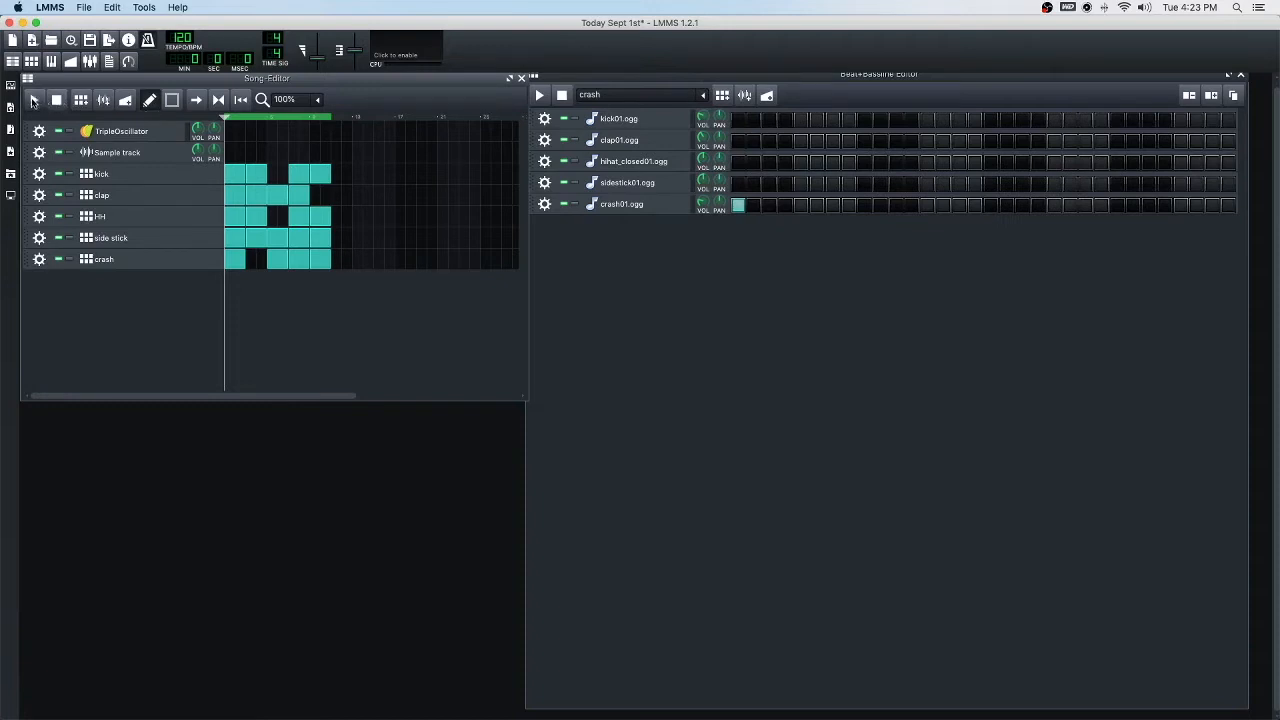
Play the current drum arrangement in the Song-Editor to hear it, and stop playback
{"action": "left_click", "coordinate": [33, 100]}
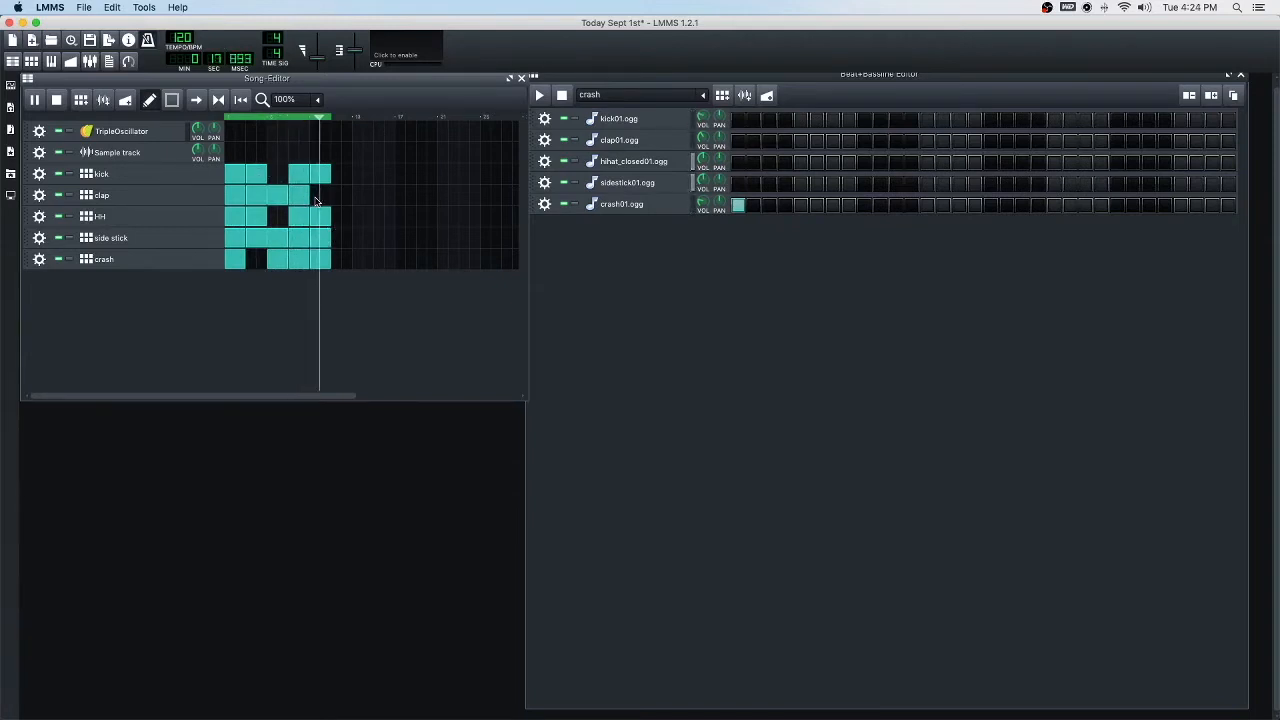
{"action": "left_click", "coordinate": [57, 100]}
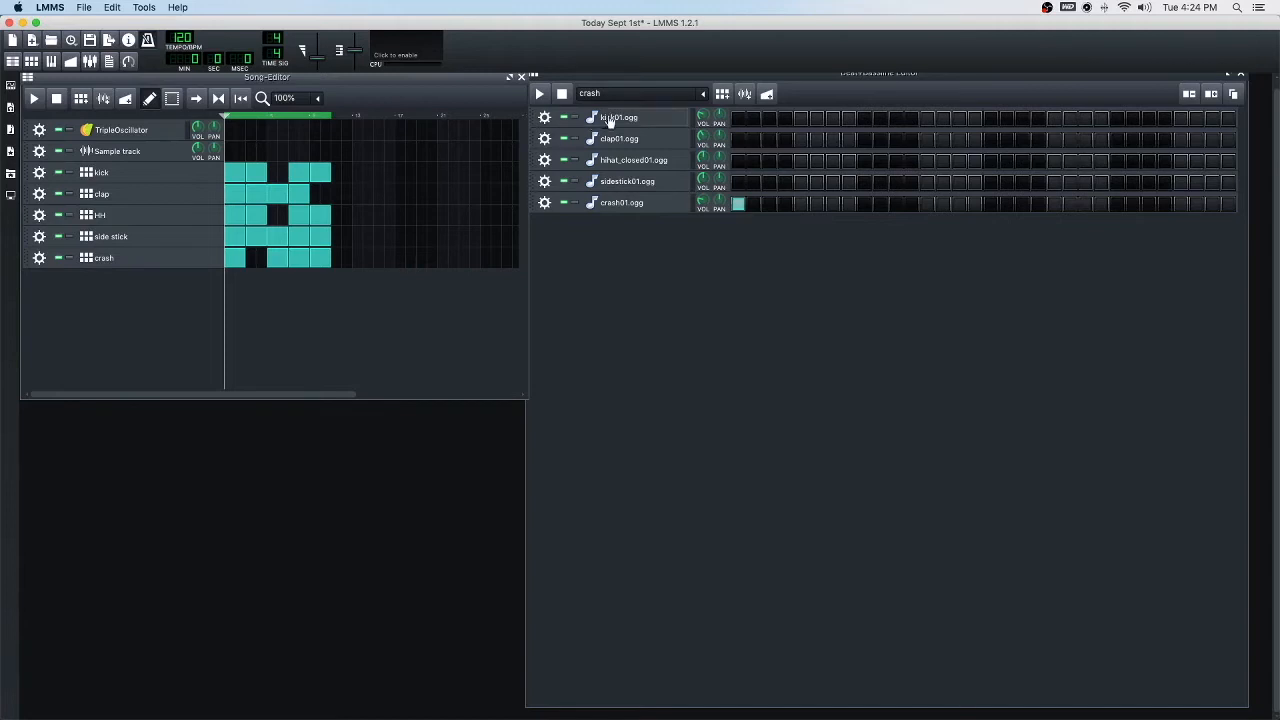
Add a new beat/bassline, extend it to 32 steps, and rename its track "kick 2"
{"action": "left_click", "coordinate": [721, 95]}
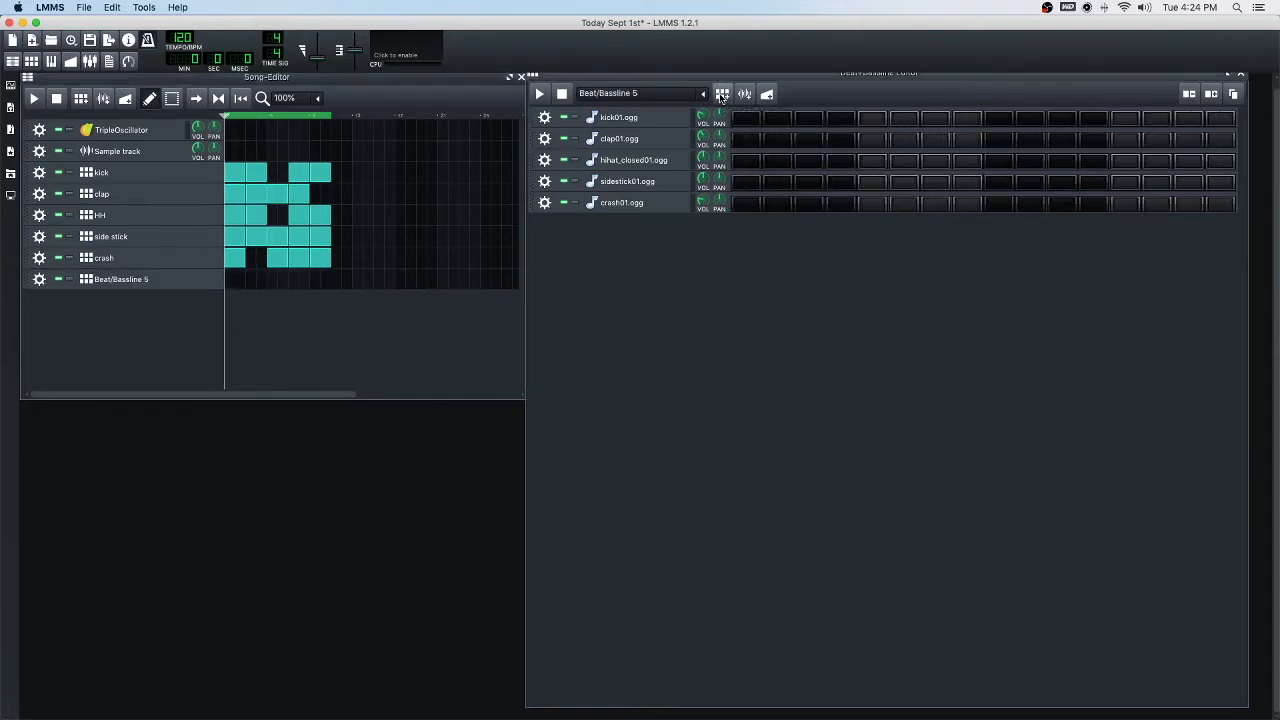
{"action": "left_click", "coordinate": [1212, 95]}
{"action": "left_click", "coordinate": [127, 280]}
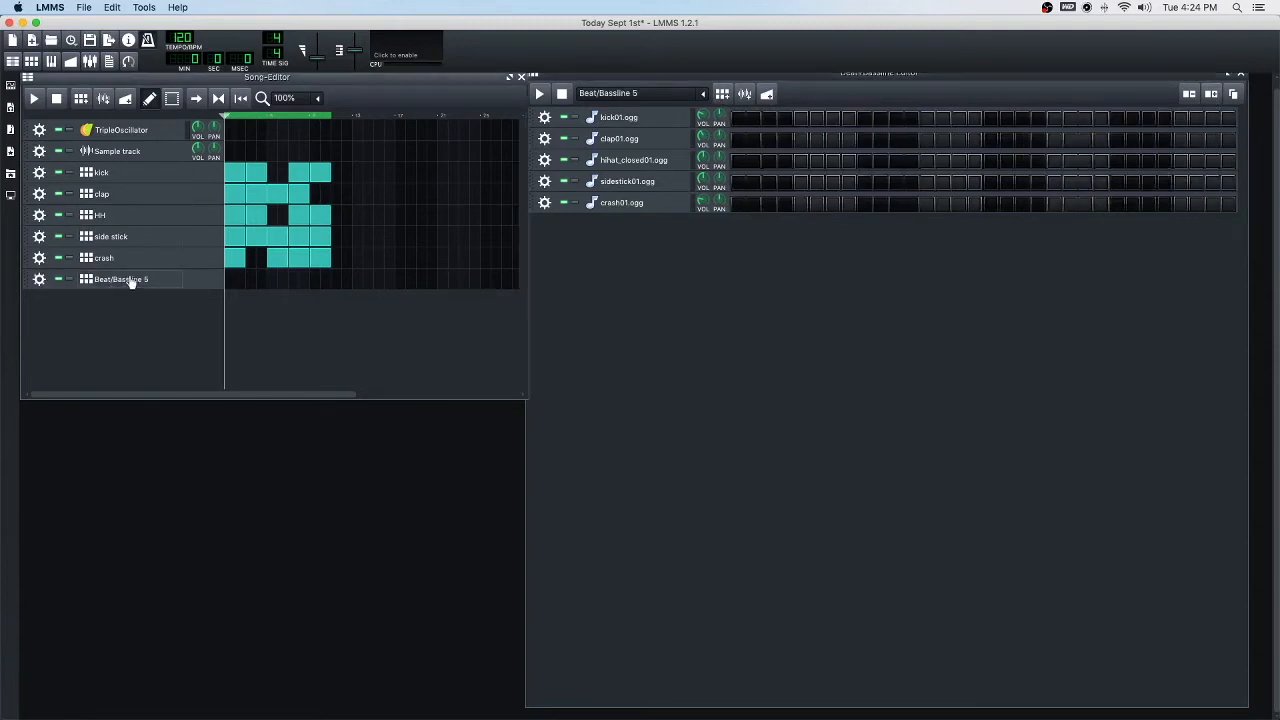
{"action": "double_click", "coordinate": [128, 280]}
{"action": "type", "text": "kick 2"}
{"action": "key", "text": "Return"}
Mute the original kick track and start playing the empty kick 2 pattern with the metronome toggled
{"action": "left_click", "coordinate": [125, 173]}
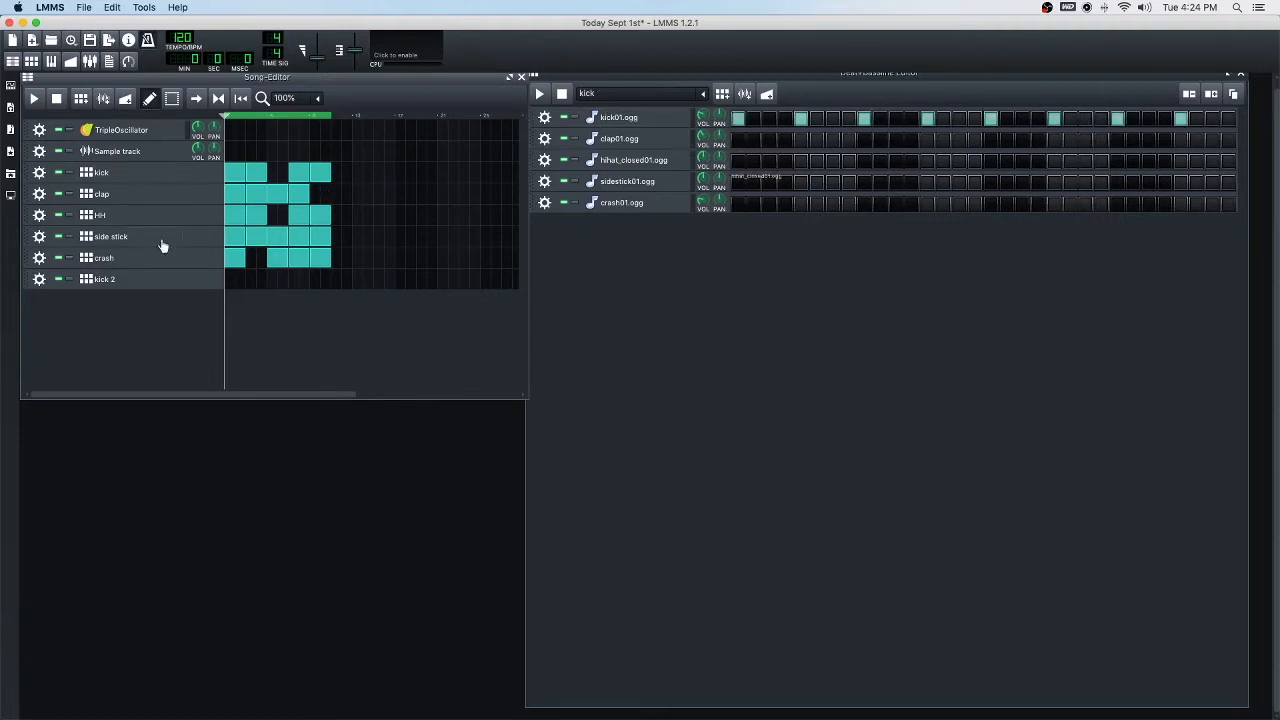
{"action": "left_click", "coordinate": [175, 282]}
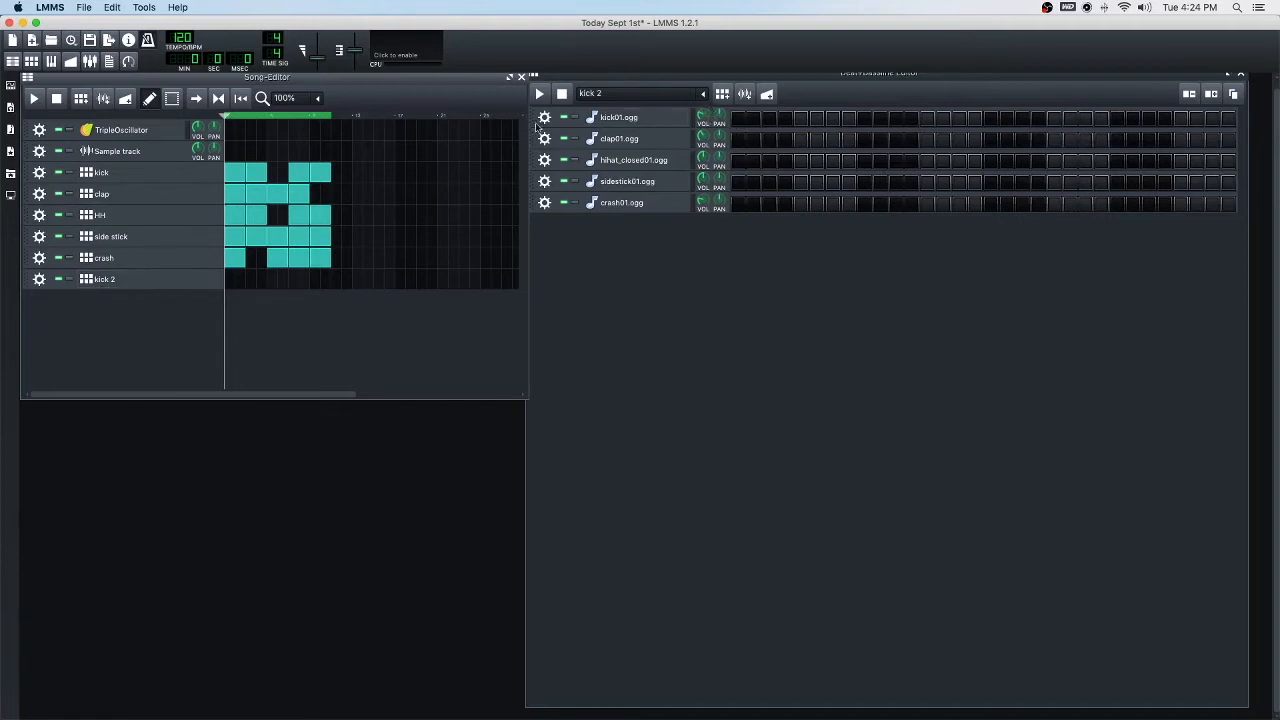
{"action": "left_click", "coordinate": [60, 176]}
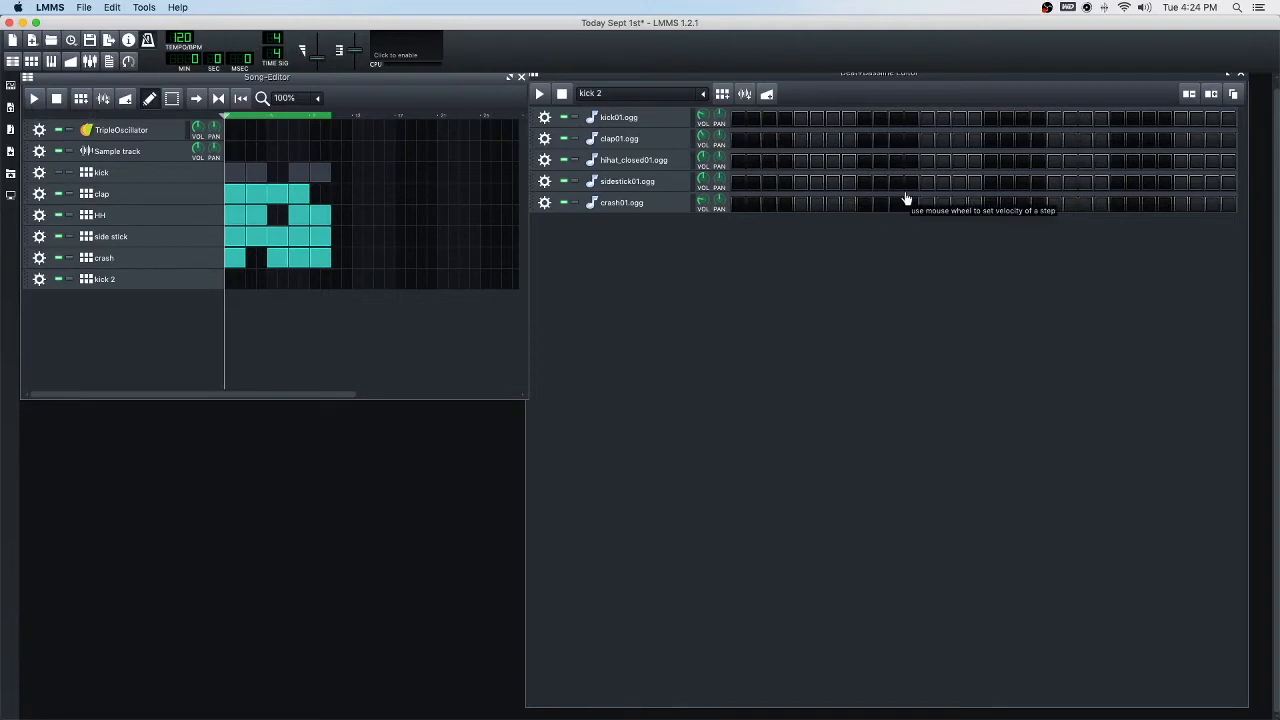
{"action": "left_click", "coordinate": [541, 97]}
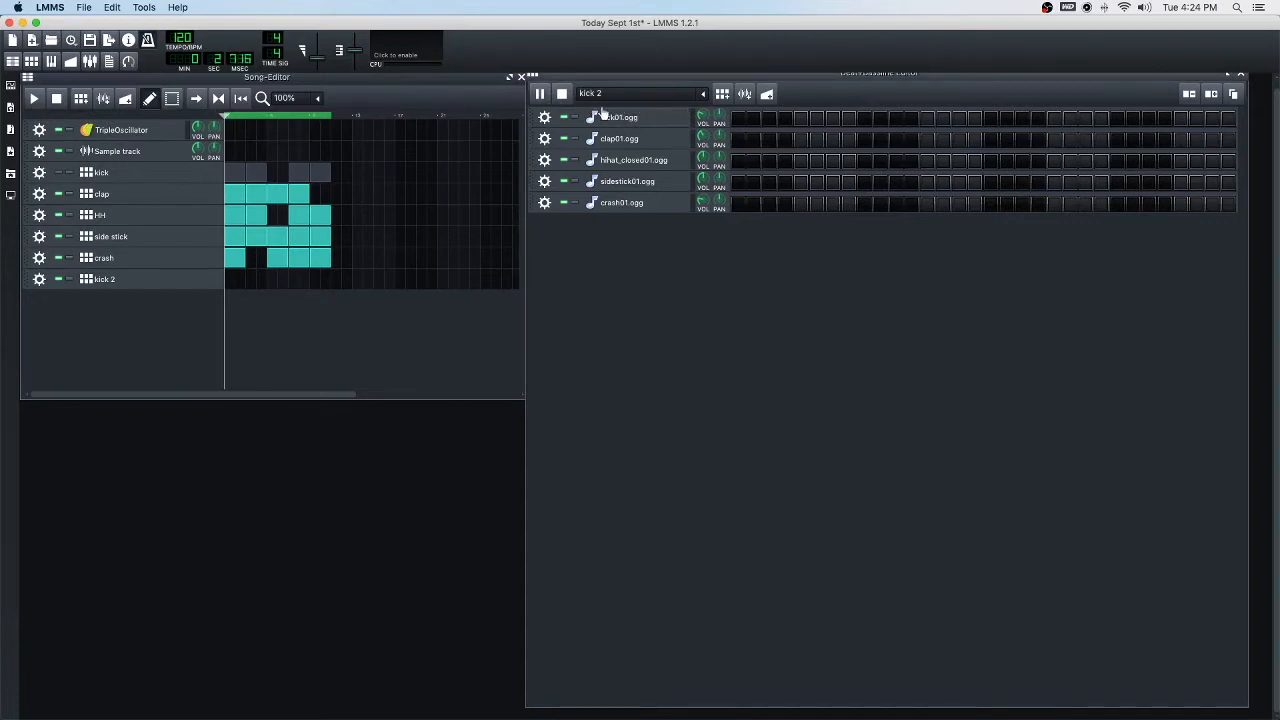
{"action": "left_click", "coordinate": [147, 41]}
Place kick01.ogg hits on steps 1, 15, 19, 27, 29 and 31 of the kick 2 pattern, and stop playback
{"action": "left_click", "coordinate": [741, 121]}
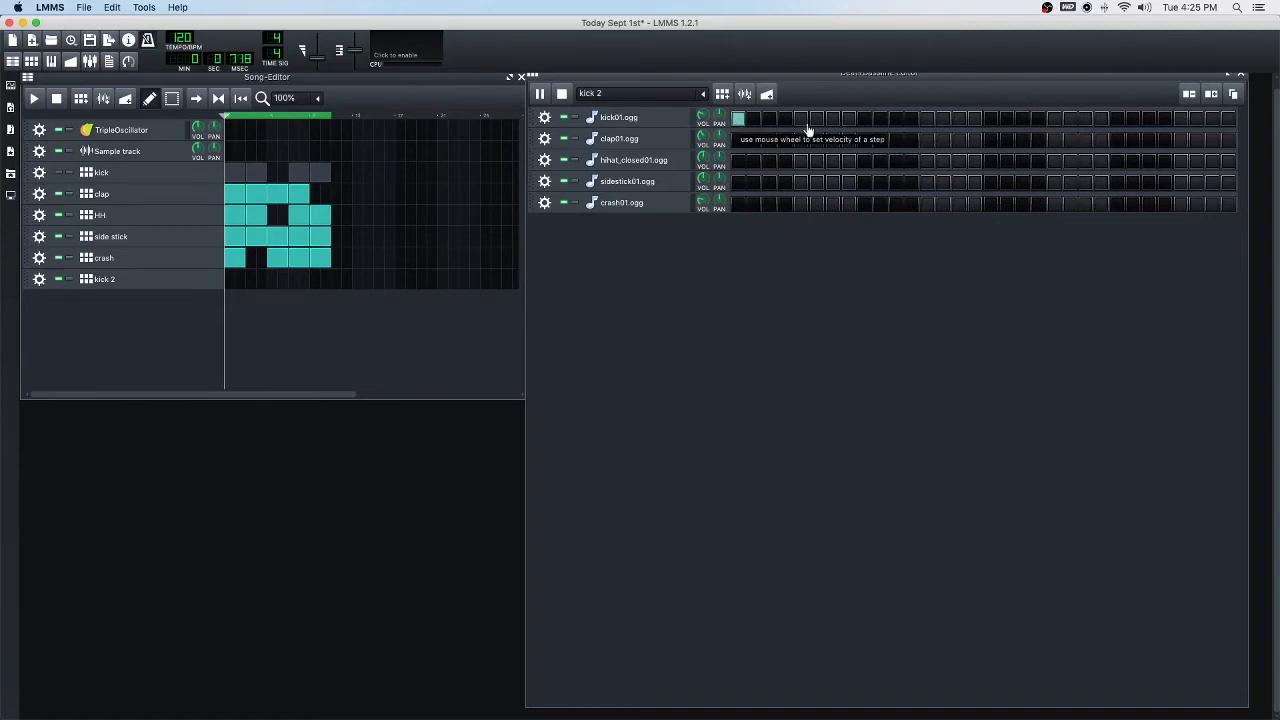
{"action": "left_click", "coordinate": [959, 121]}
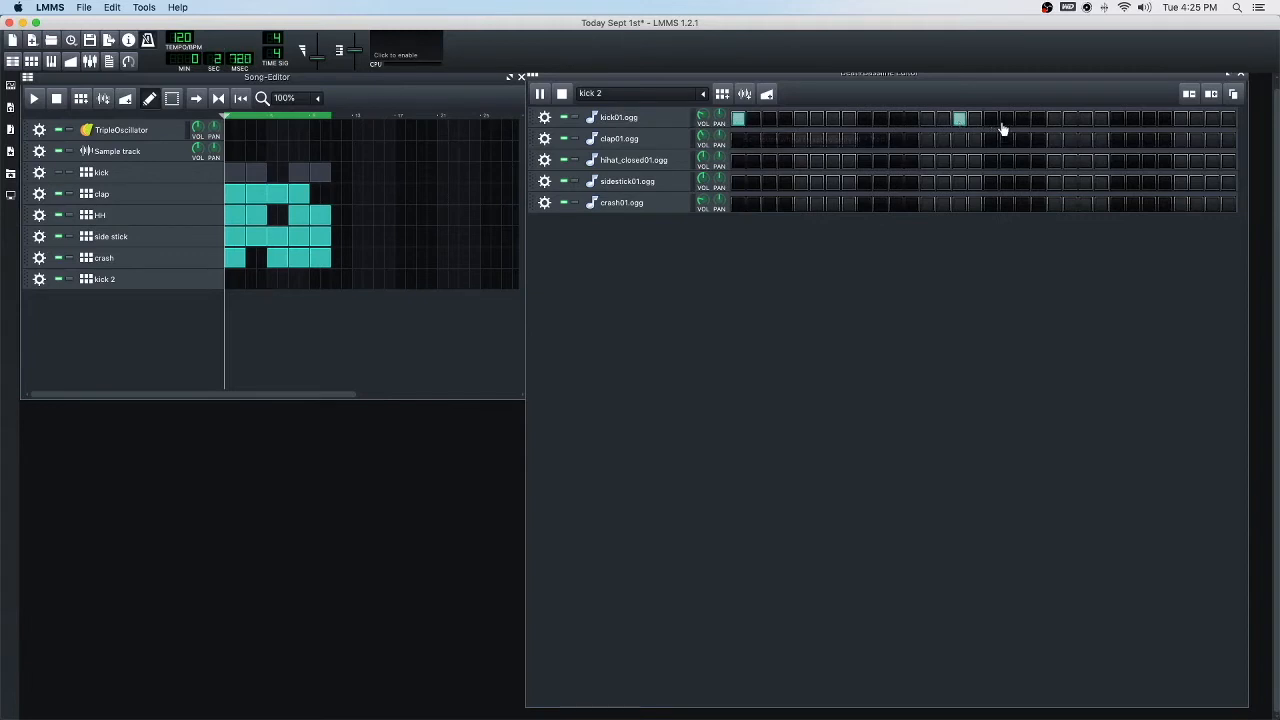
{"action": "left_click", "coordinate": [991, 121]}
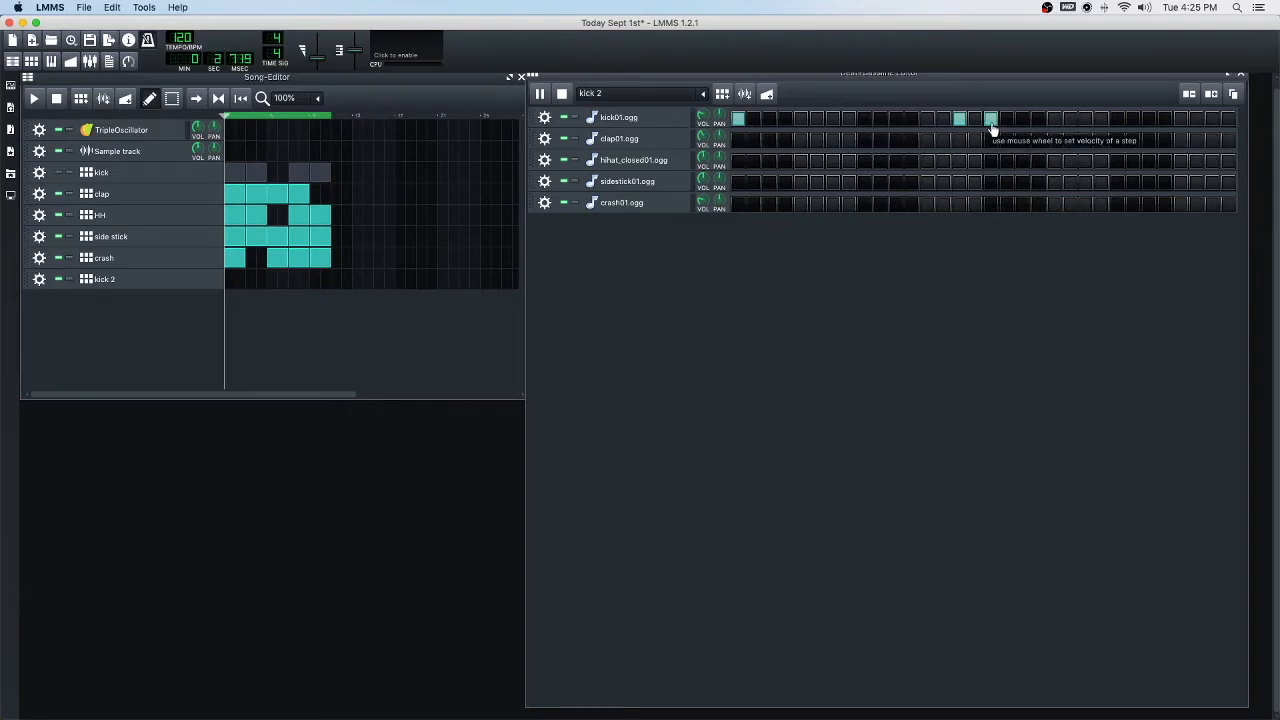
{"action": "left_click", "coordinate": [991, 121]}
{"action": "left_click", "coordinate": [1022, 121]}
{"action": "left_click", "coordinate": [1148, 121]}
{"action": "left_click", "coordinate": [1182, 121]}
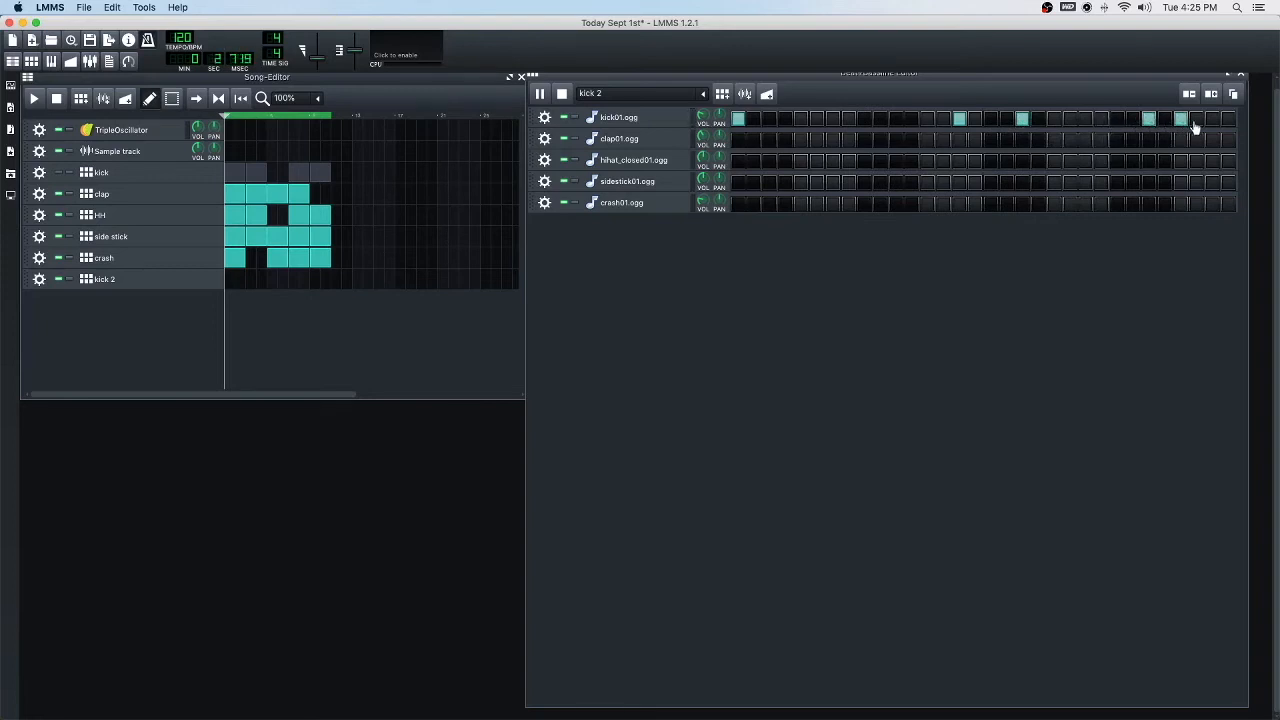
{"action": "left_click", "coordinate": [1212, 121]}
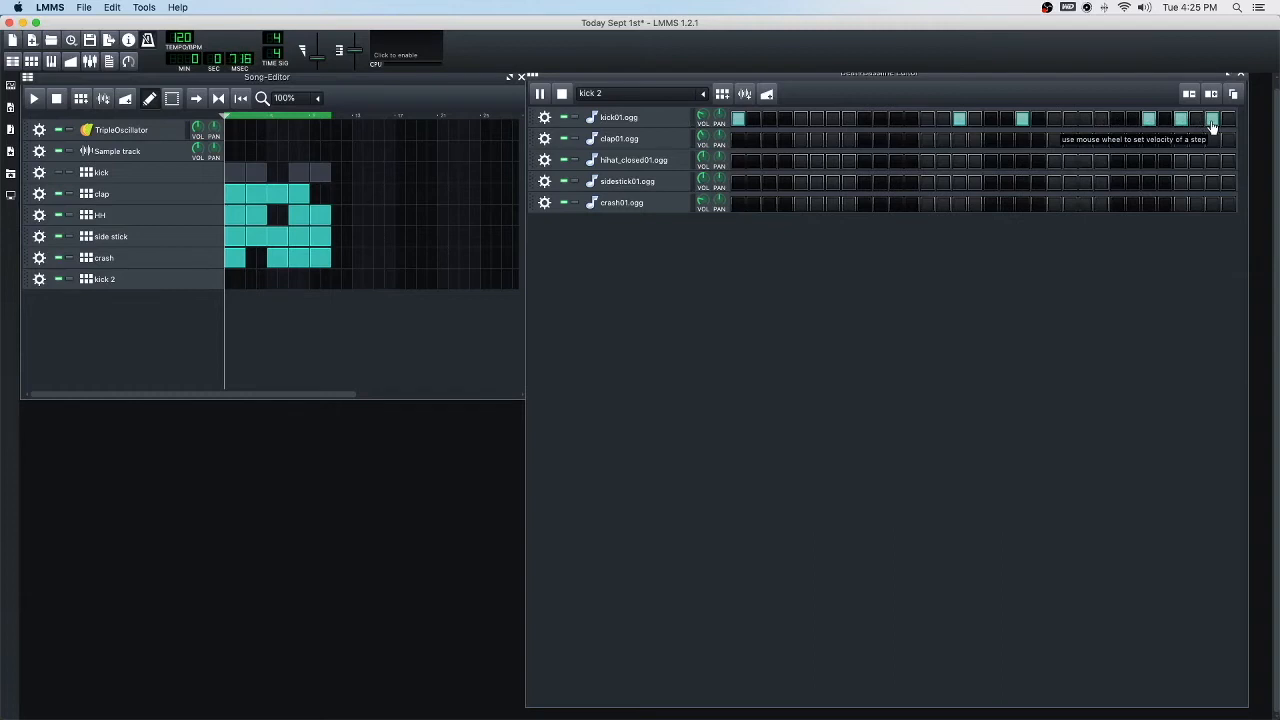
{"action": "left_click", "coordinate": [561, 93]}
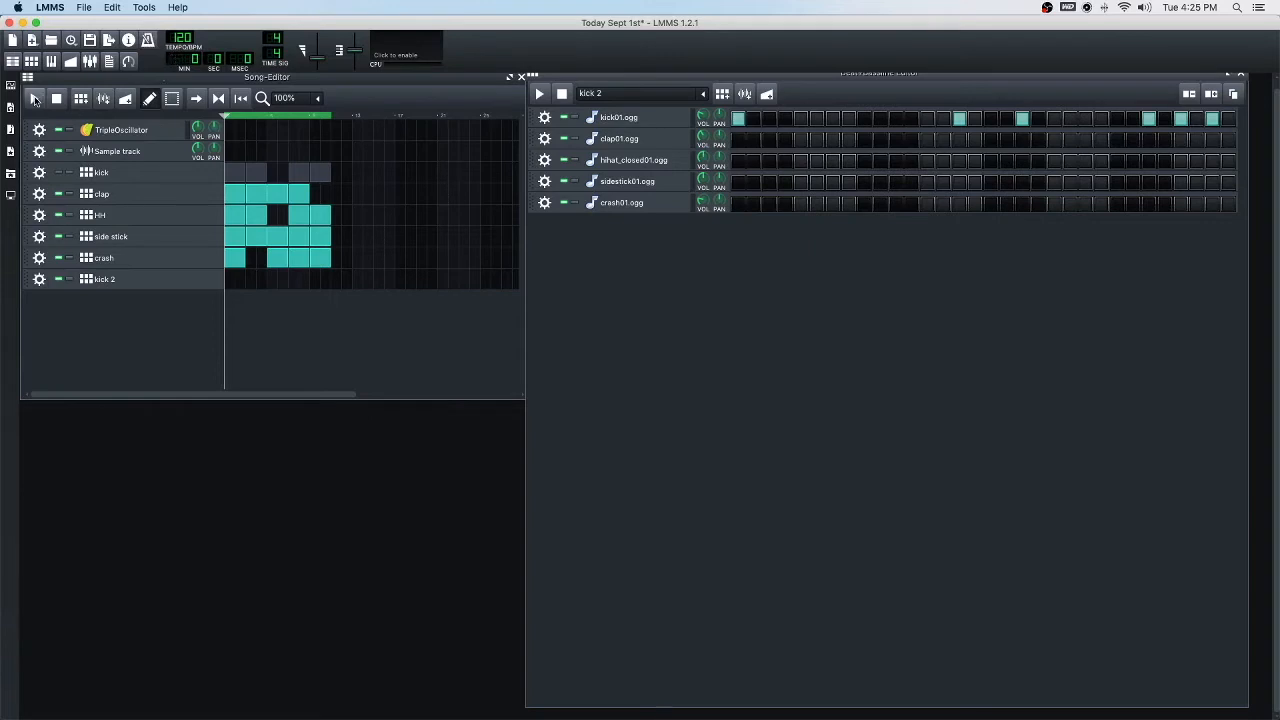
Play the song and add five consecutive kick 2 blocks from the start of its track
{"action": "left_click", "coordinate": [33, 99]}
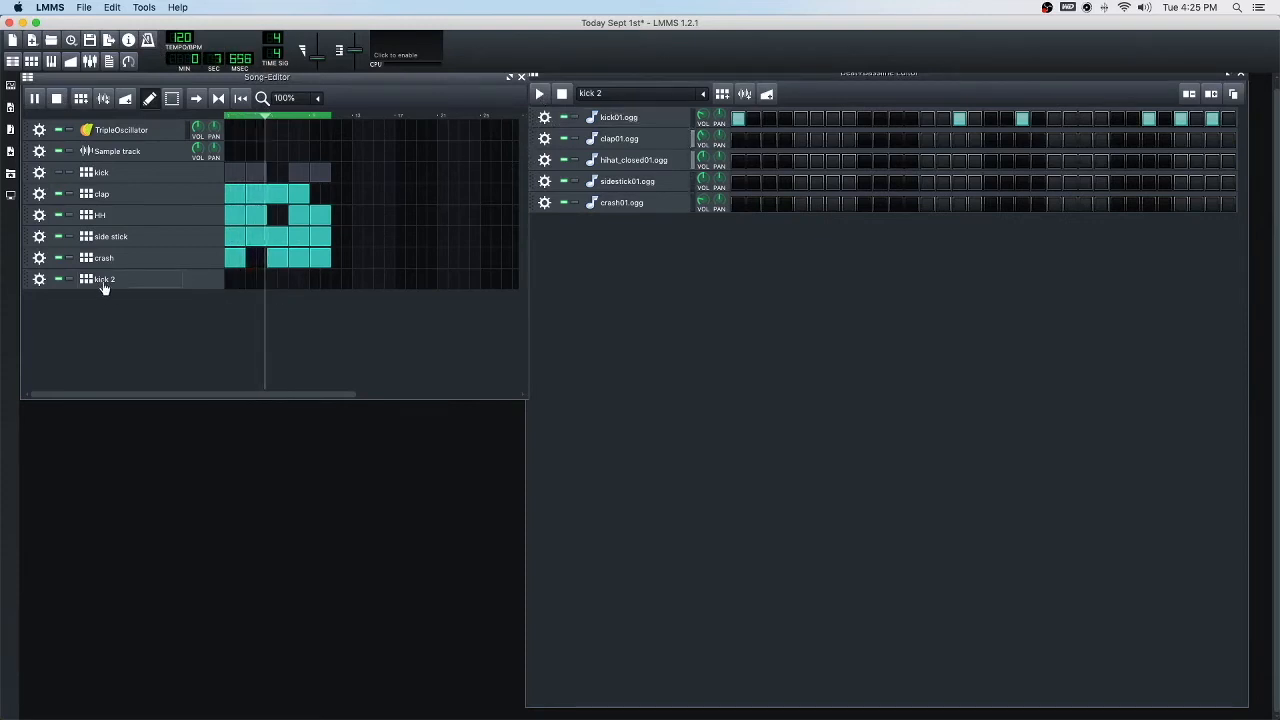
{"action": "left_click", "coordinate": [235, 279]}
{"action": "left_click", "coordinate": [255, 280]}
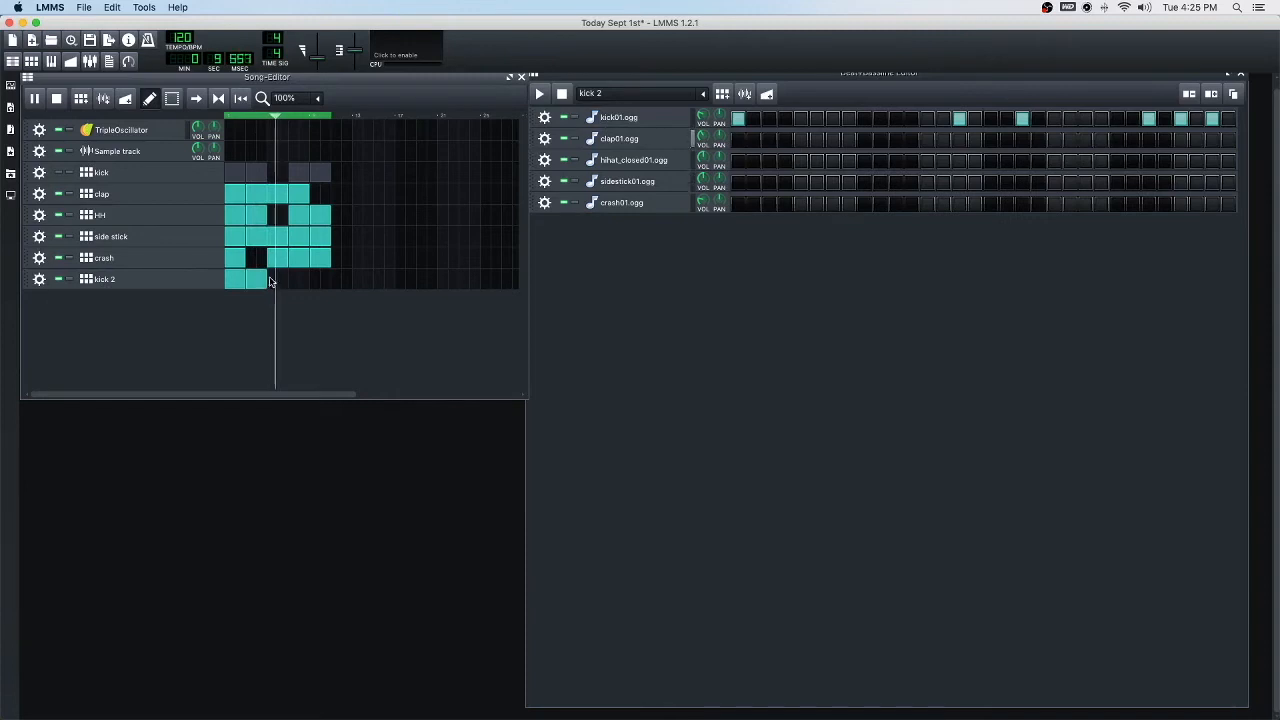
{"action": "left_click", "coordinate": [277, 280]}
{"action": "left_click", "coordinate": [298, 280]}
{"action": "left_click", "coordinate": [319, 280]}
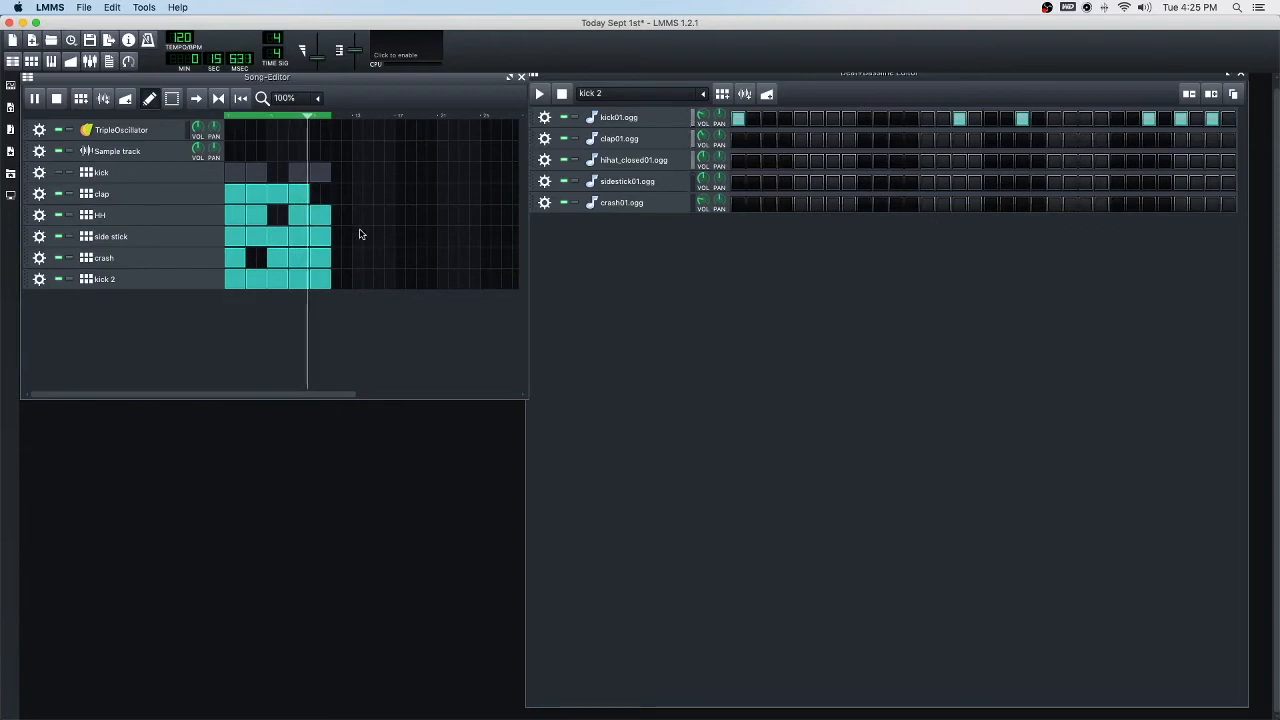
Delete the first three kick 2 blocks from the song, keeping the last two
{"action": "right_click", "coordinate": [273, 284]}
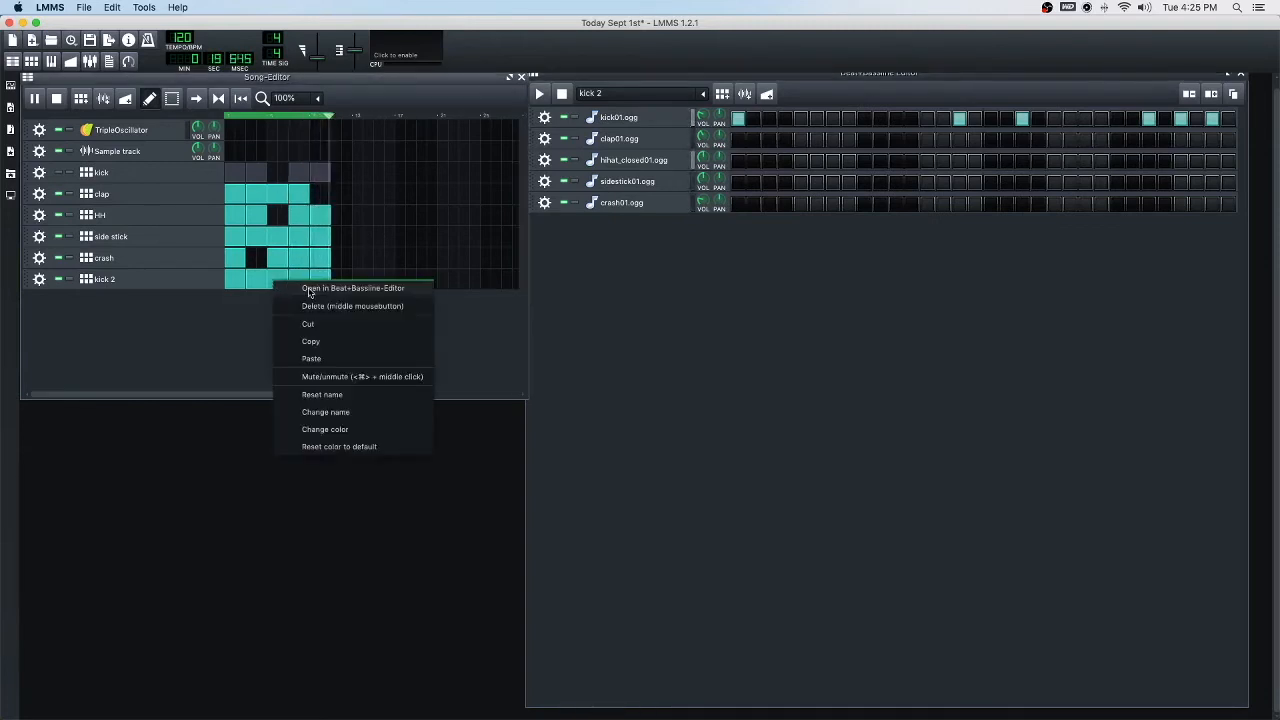
{"action": "left_click", "coordinate": [313, 307]}
{"action": "right_click", "coordinate": [253, 280]}
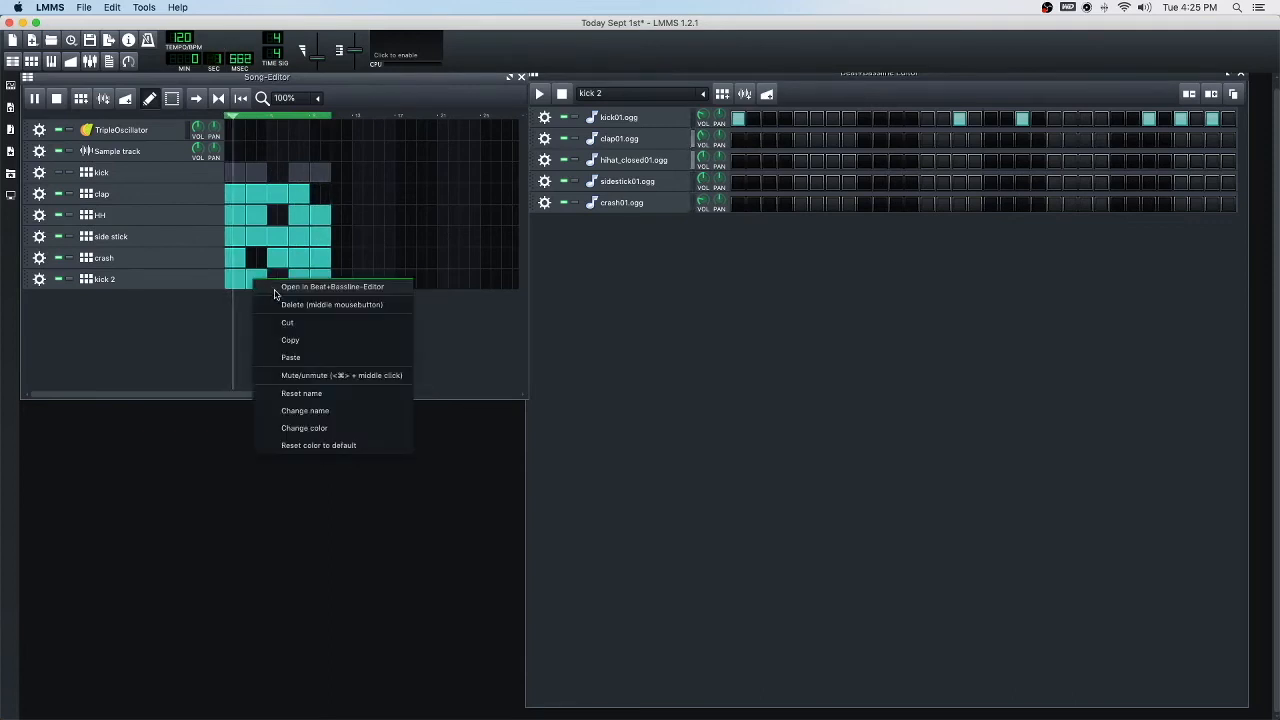
{"action": "left_click", "coordinate": [287, 305]}
{"action": "right_click", "coordinate": [241, 283]}
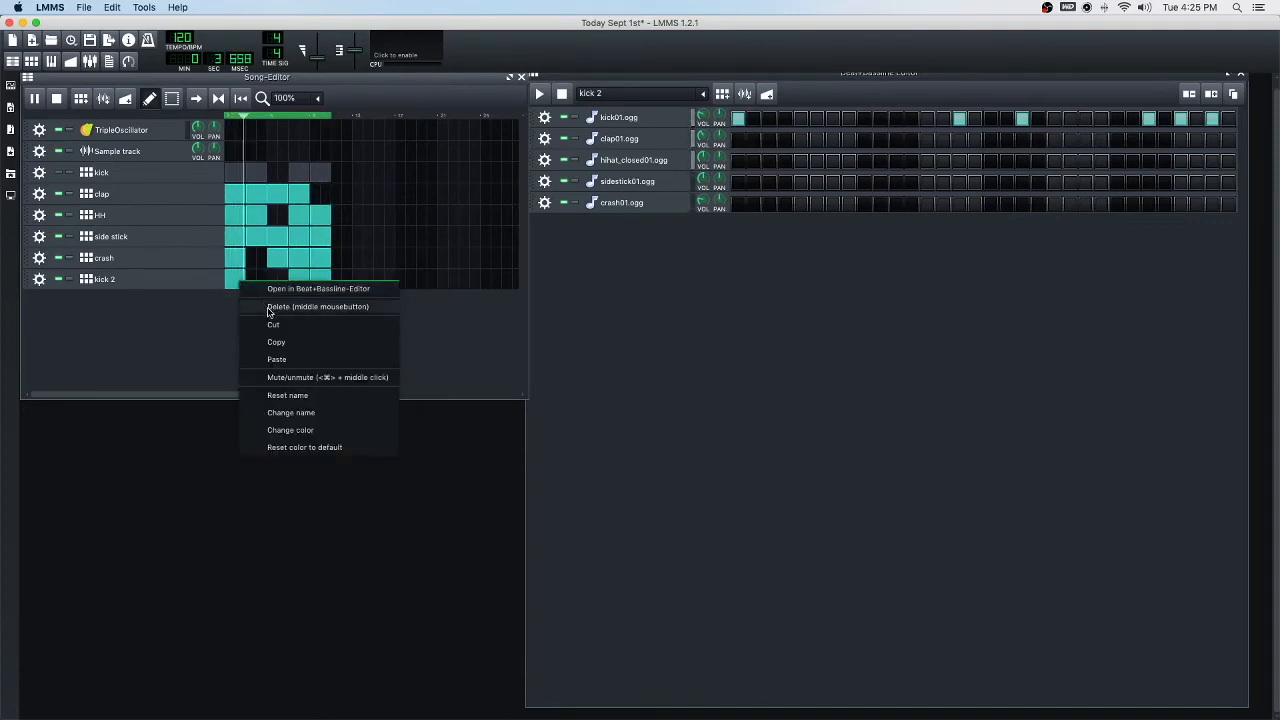
{"action": "left_click", "coordinate": [270, 307]}
Delete the original kick track's last two blocks, above the kick 2 blocks, and unmute the kick track
{"action": "right_click", "coordinate": [296, 177]}
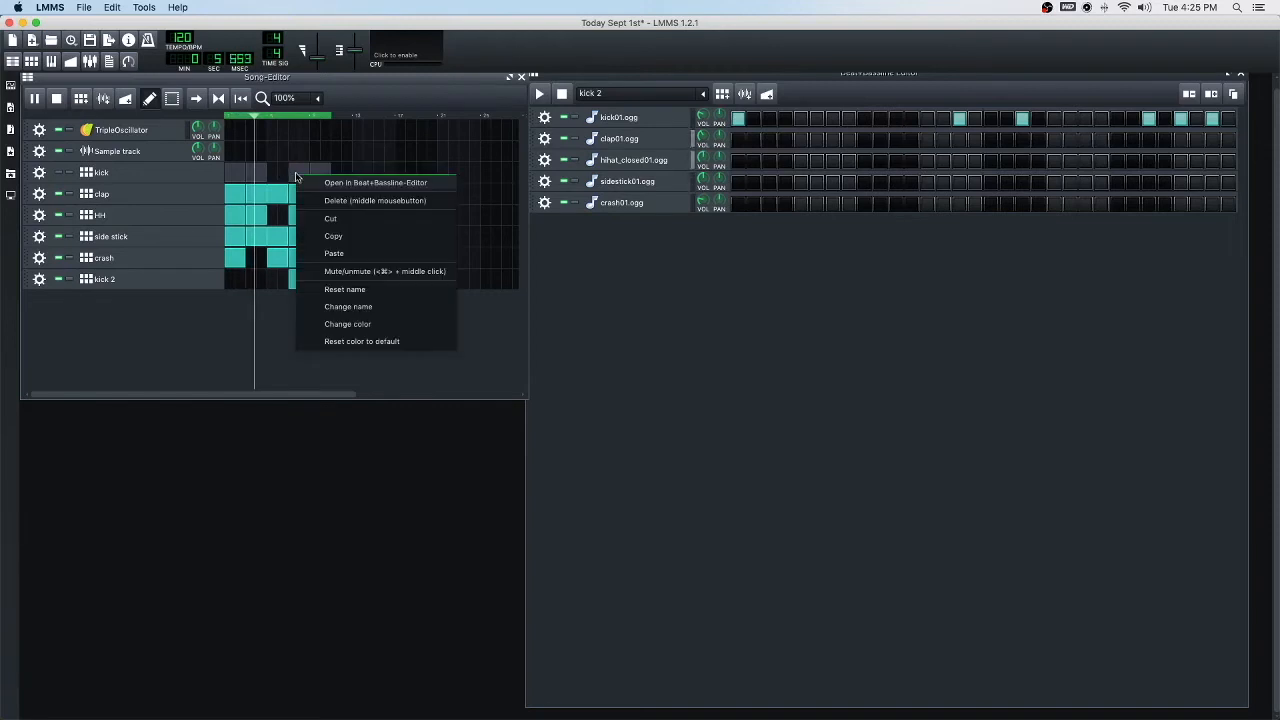
{"action": "left_click", "coordinate": [328, 200]}
{"action": "right_click", "coordinate": [320, 177]}
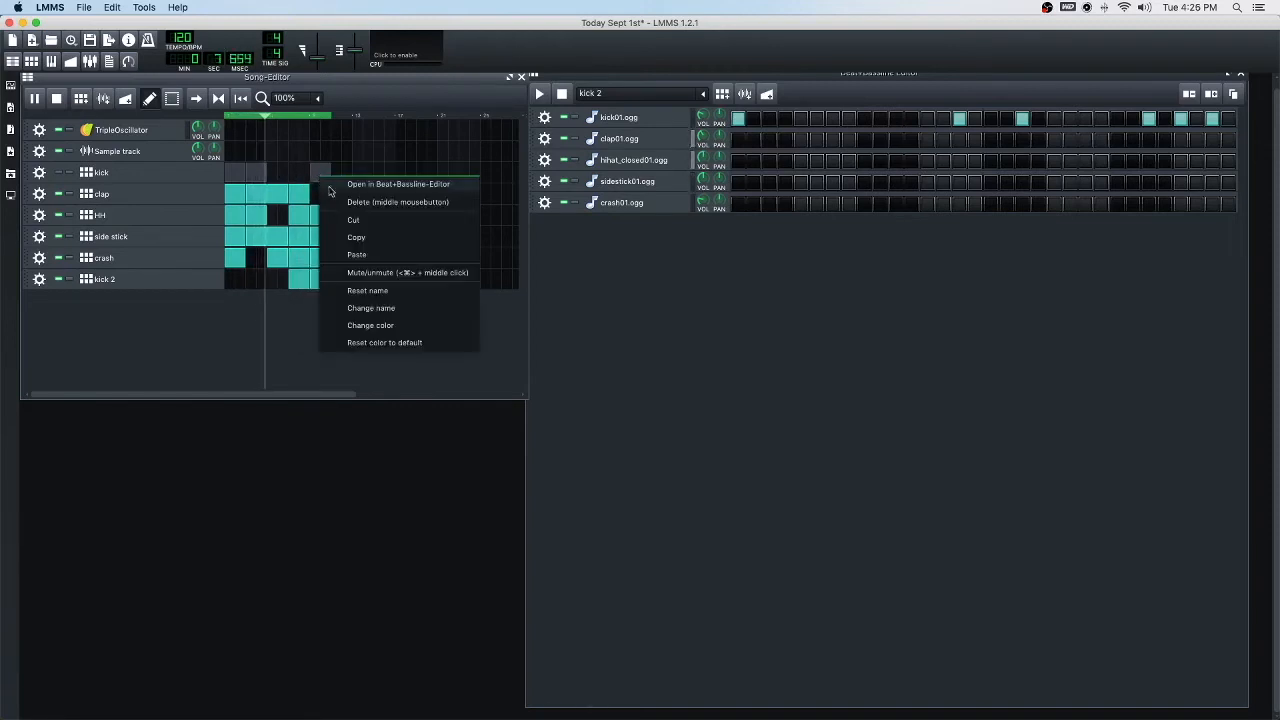
{"action": "left_click", "coordinate": [342, 203]}
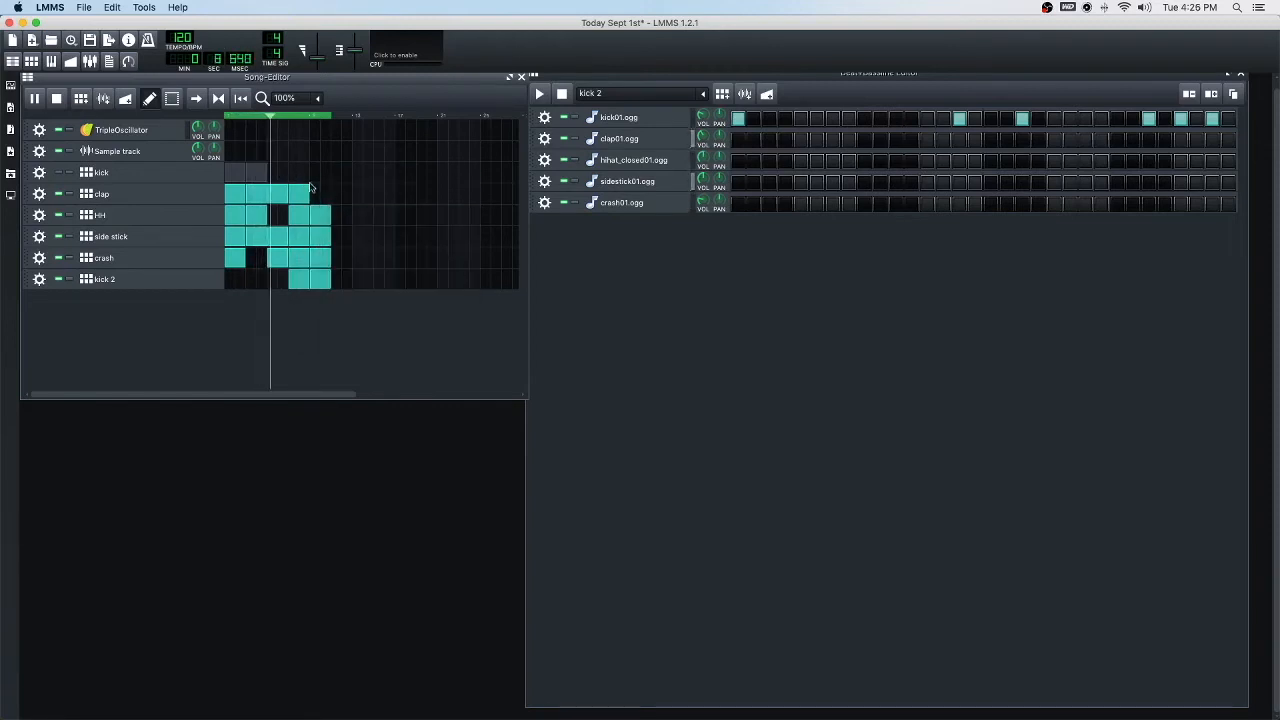
{"action": "left_click", "coordinate": [58, 172]}
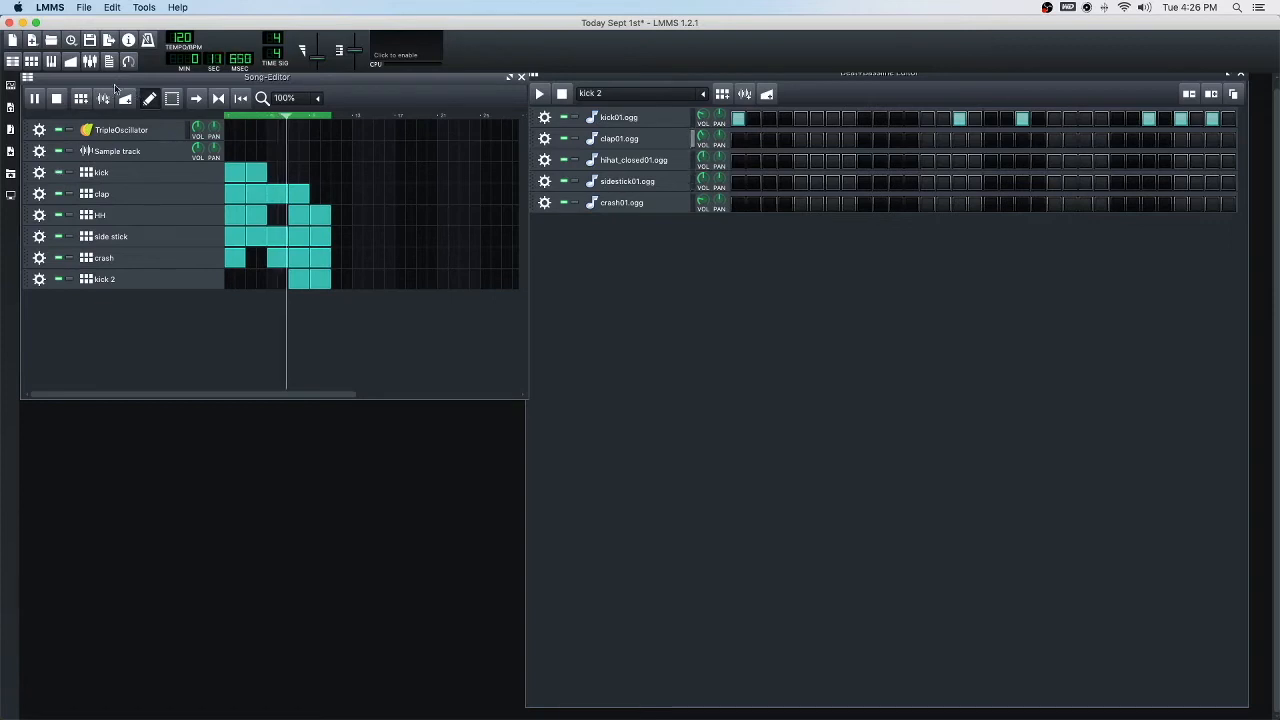
Play back the revised arrangement and save the project
{"action": "key", "text": "space"}
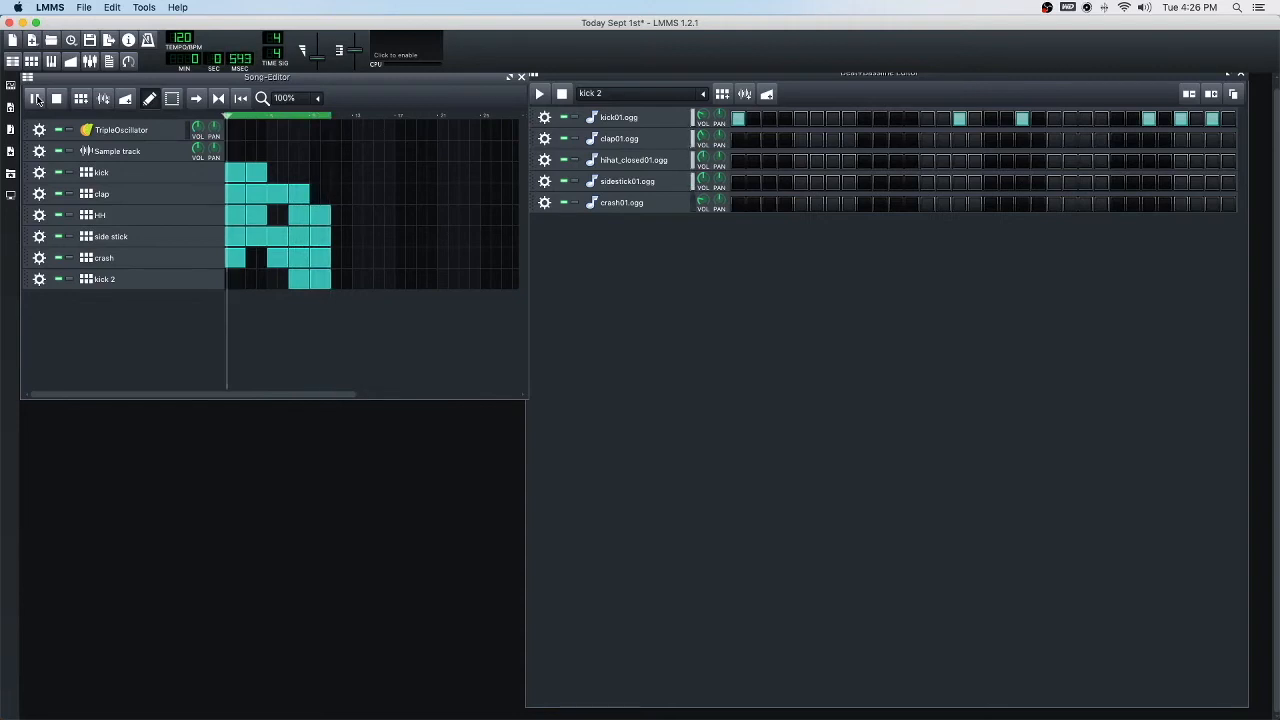
{"action": "left_click", "coordinate": [35, 98]}
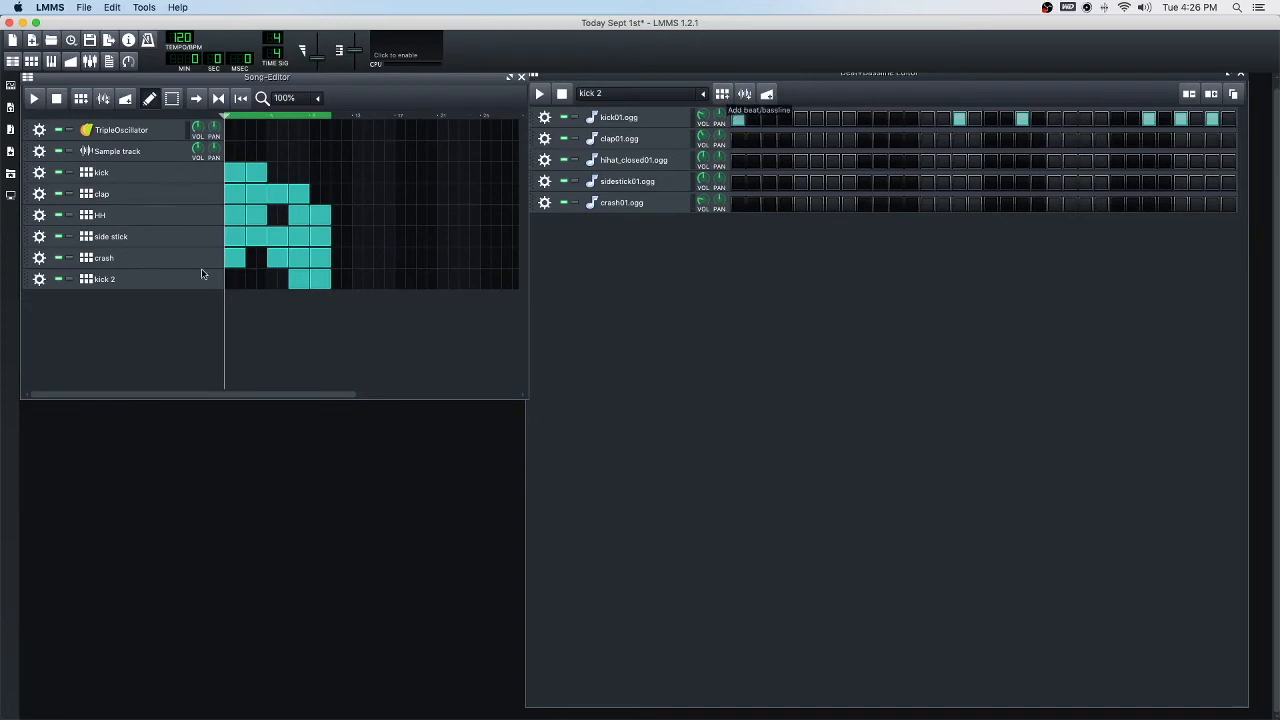
{"action": "left_click", "coordinate": [83, 7]}
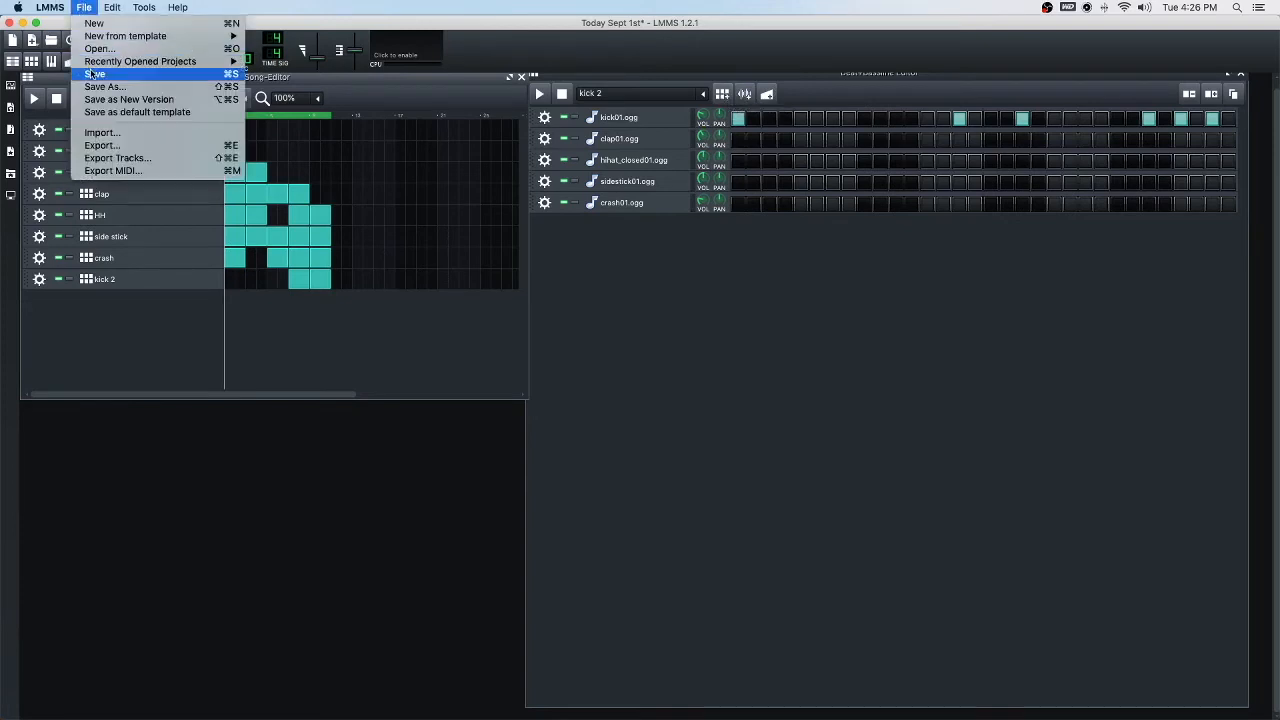
{"action": "left_click", "coordinate": [92, 75]}
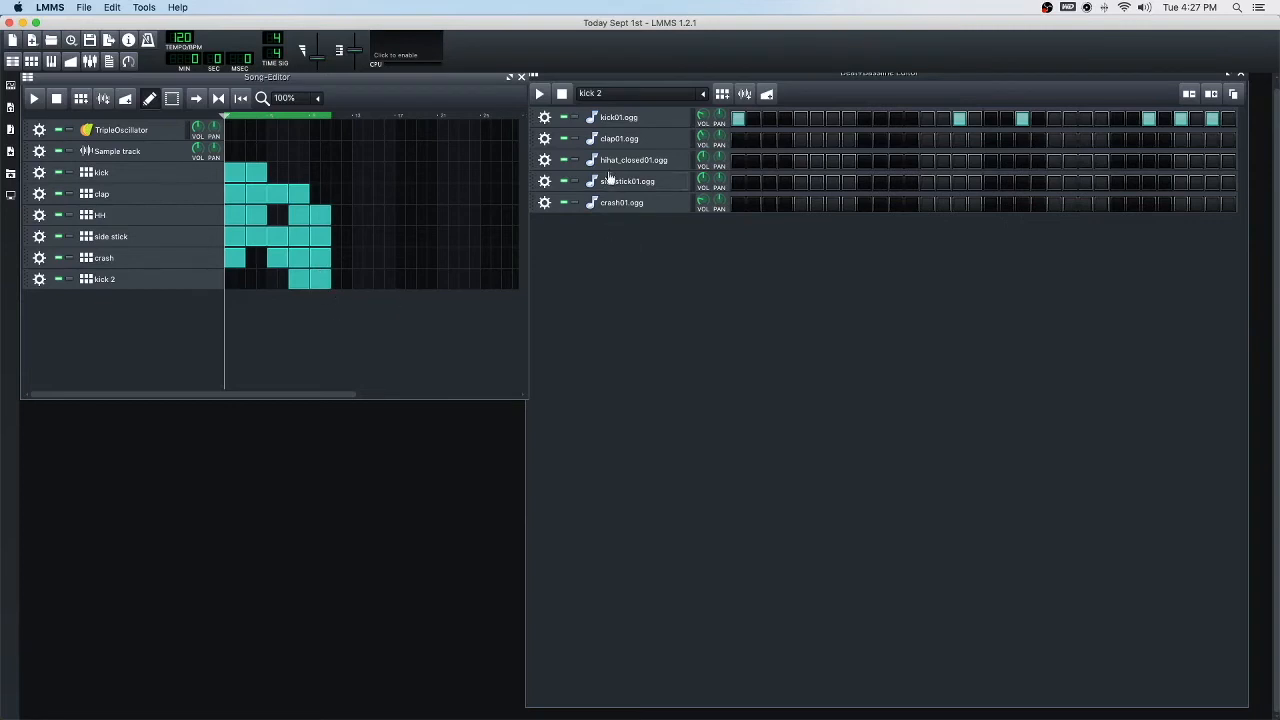
Add another beat/bassline, extend it to 32 steps, and place two blocks of it at the song's start
{"action": "left_click", "coordinate": [722, 93]}
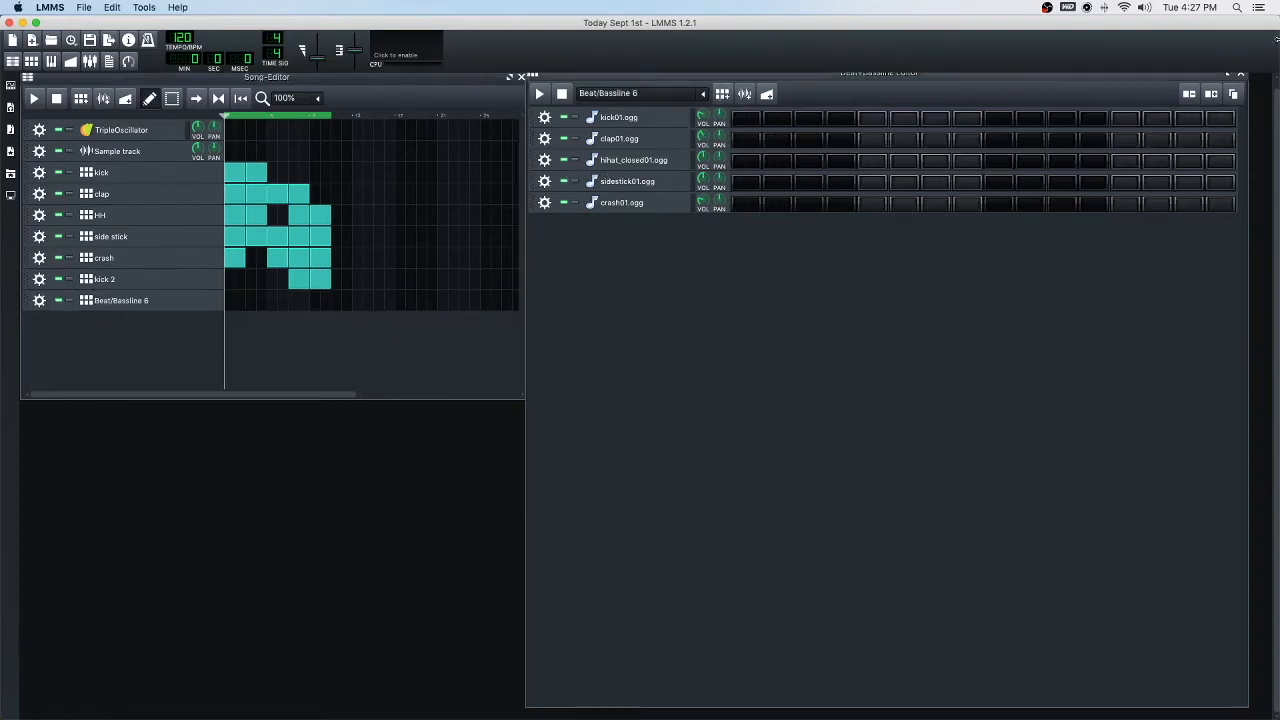
{"action": "left_click", "coordinate": [1211, 93]}
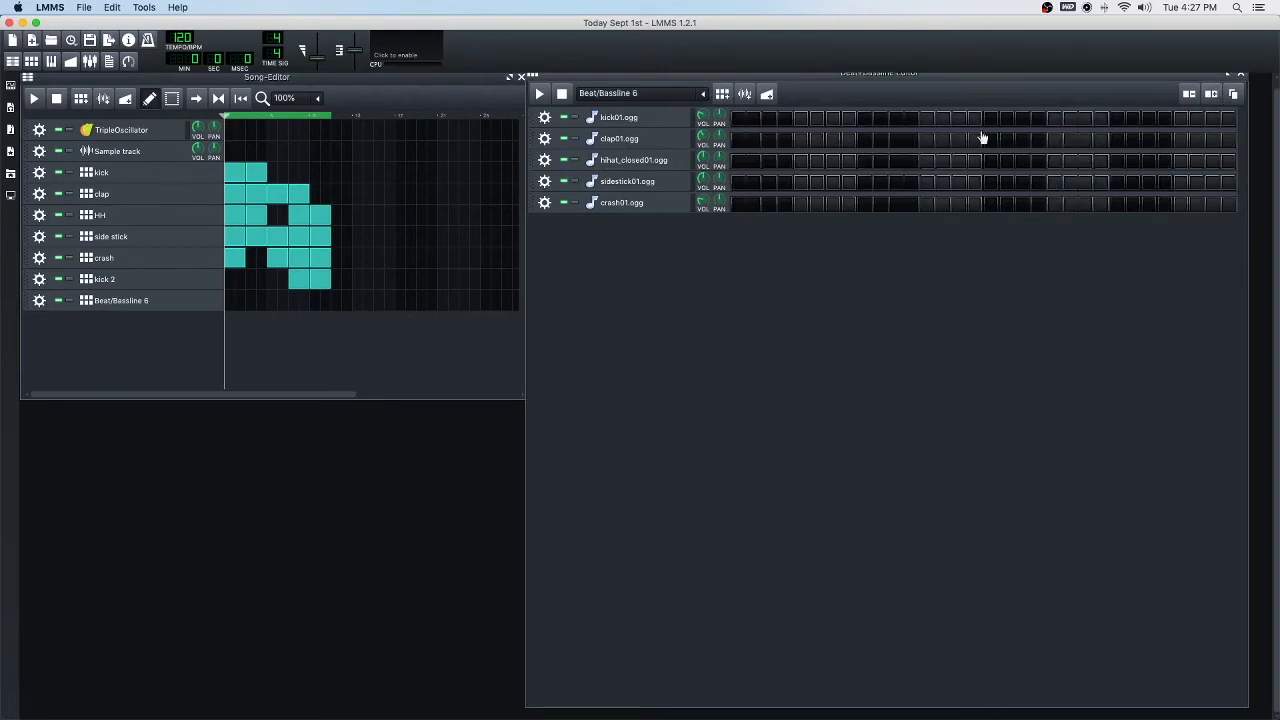
{"action": "left_click", "coordinate": [234, 304]}
{"action": "left_click", "coordinate": [252, 305]}
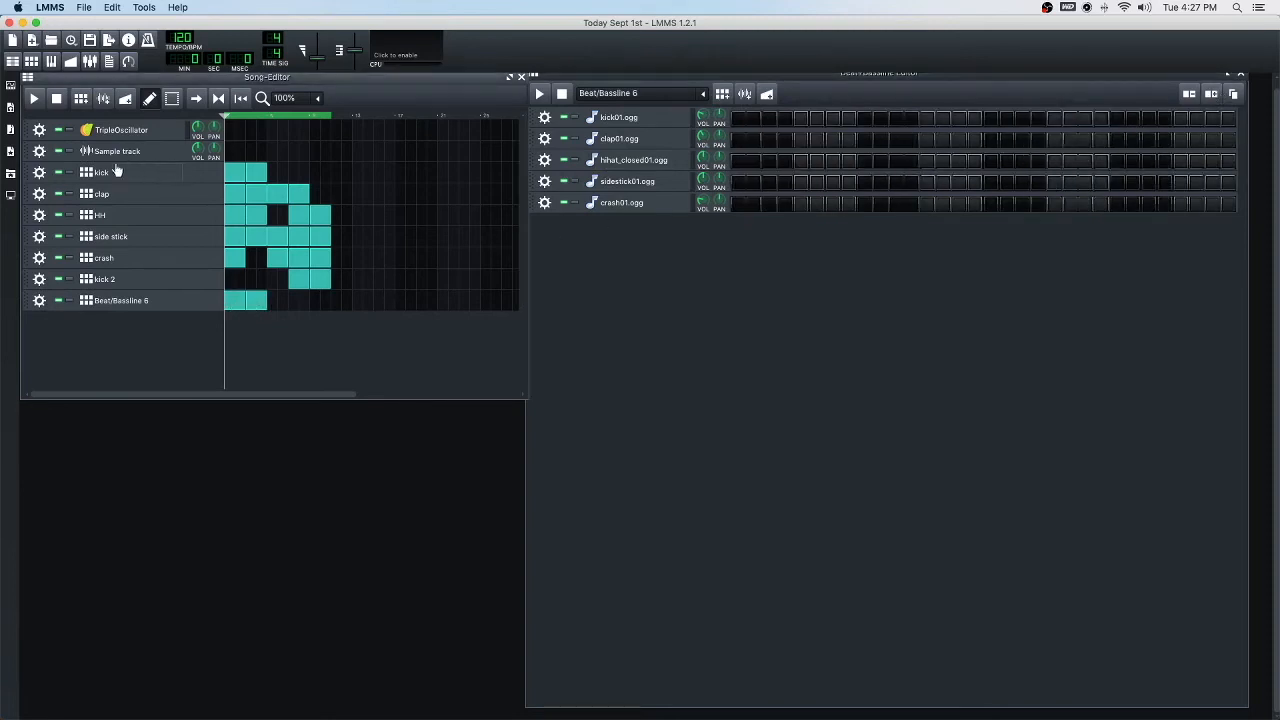
Mute the kick track, place kick01.ogg hits on every odd step from 1 to 23 of the new beat/bassline, and play it
{"action": "left_click", "coordinate": [59, 174]}
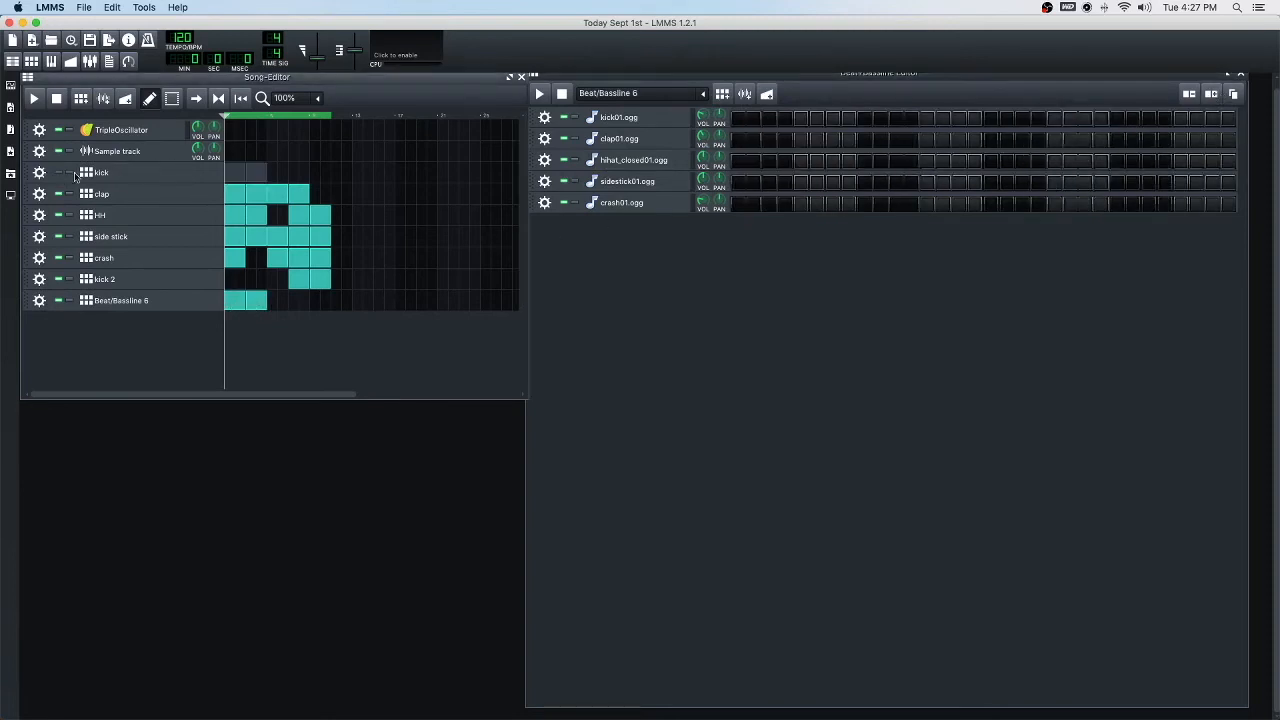
{"action": "left_click", "coordinate": [739, 119]}
{"action": "left_click", "coordinate": [769, 119]}
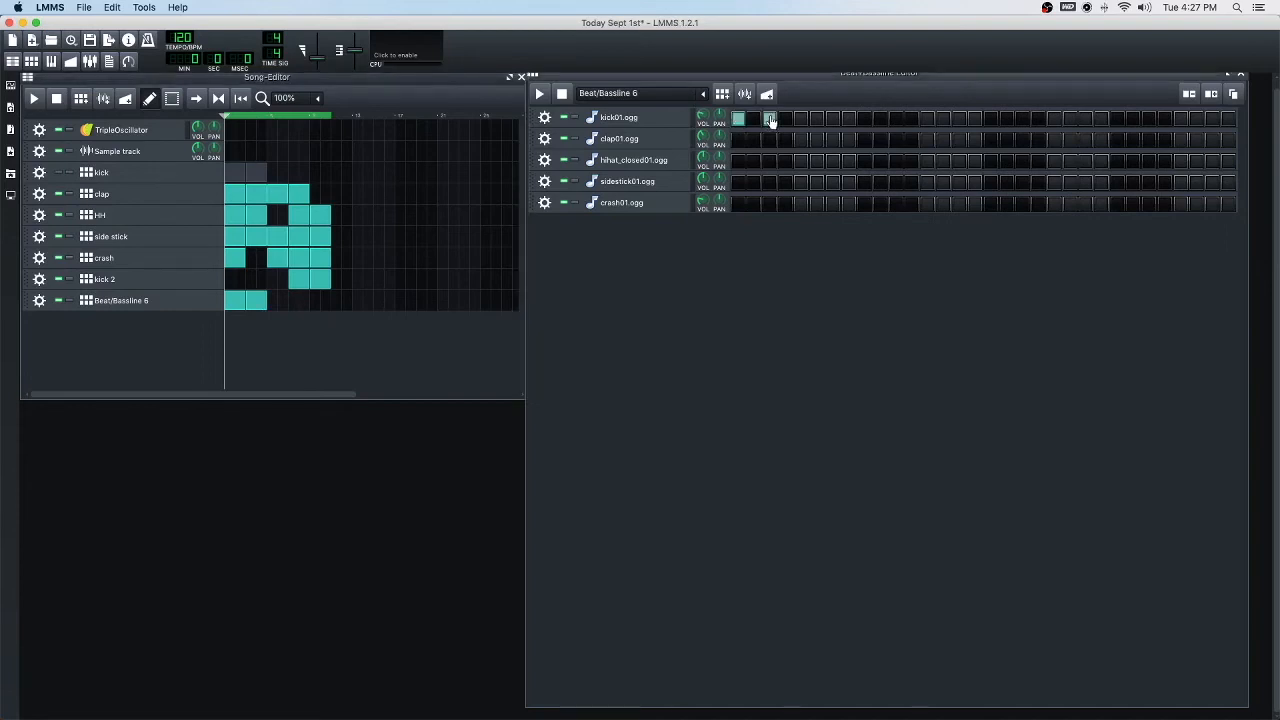
{"action": "left_click", "coordinate": [801, 119]}
{"action": "left_click", "coordinate": [832, 119]}
{"action": "left_click", "coordinate": [864, 119]}
{"action": "left_click", "coordinate": [896, 119]}
{"action": "left_click", "coordinate": [928, 119]}
{"action": "left_click", "coordinate": [960, 119]}
{"action": "left_click", "coordinate": [991, 119]}
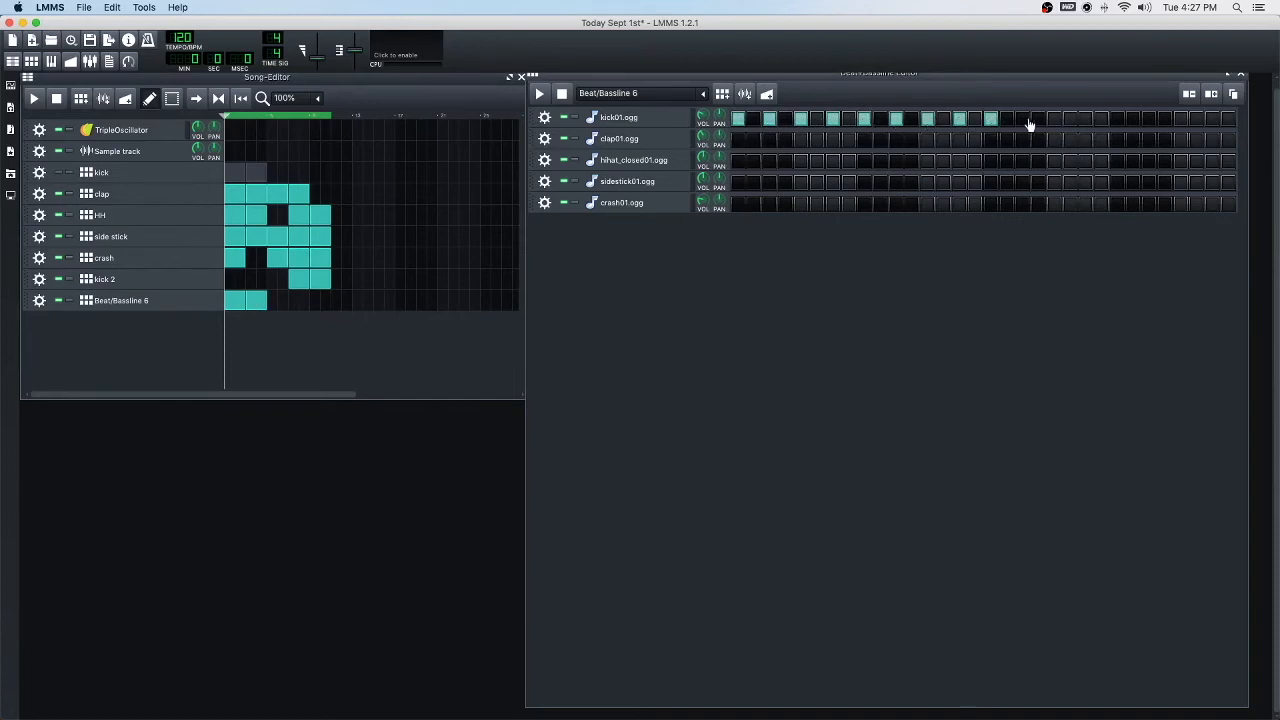
{"action": "left_click", "coordinate": [1022, 119]}
{"action": "left_click", "coordinate": [1054, 119]}
{"action": "left_click", "coordinate": [1086, 119]}
{"action": "left_click", "coordinate": [541, 95]}
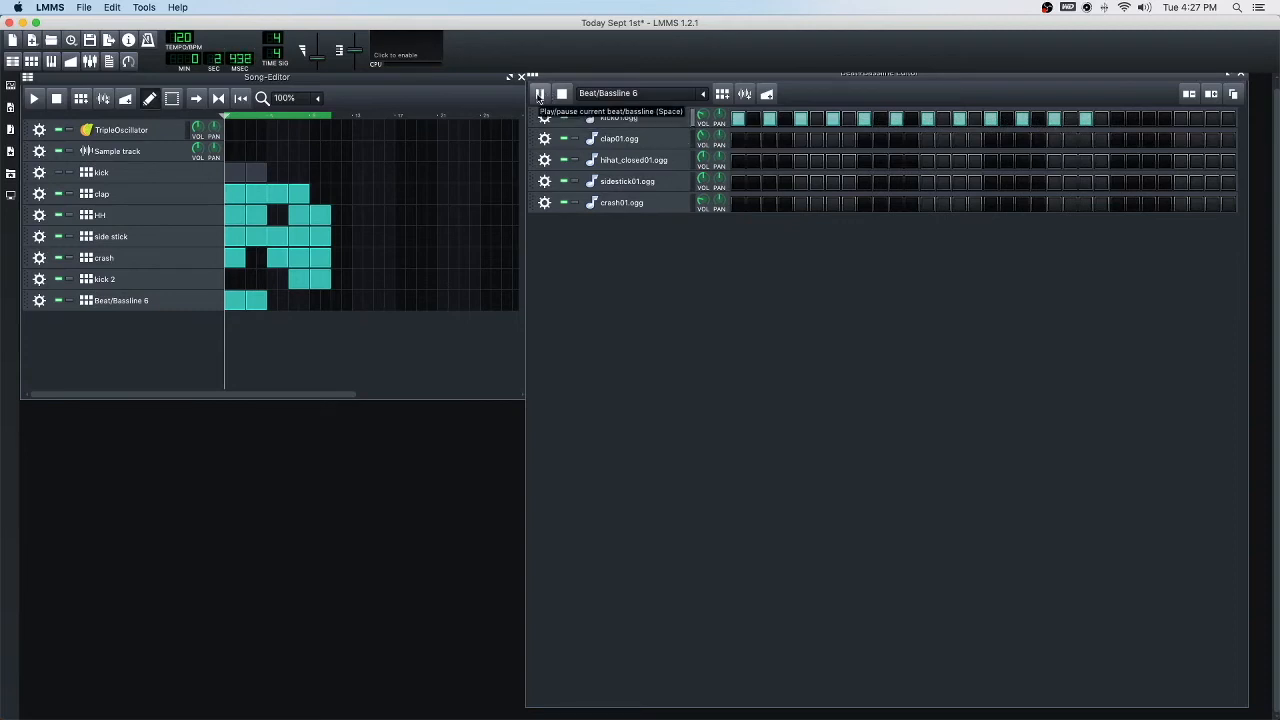
Stop the Beat/Bassline 6 playback and preview the song from the start with the kick track muted
{"action": "left_click", "coordinate": [561, 93]}
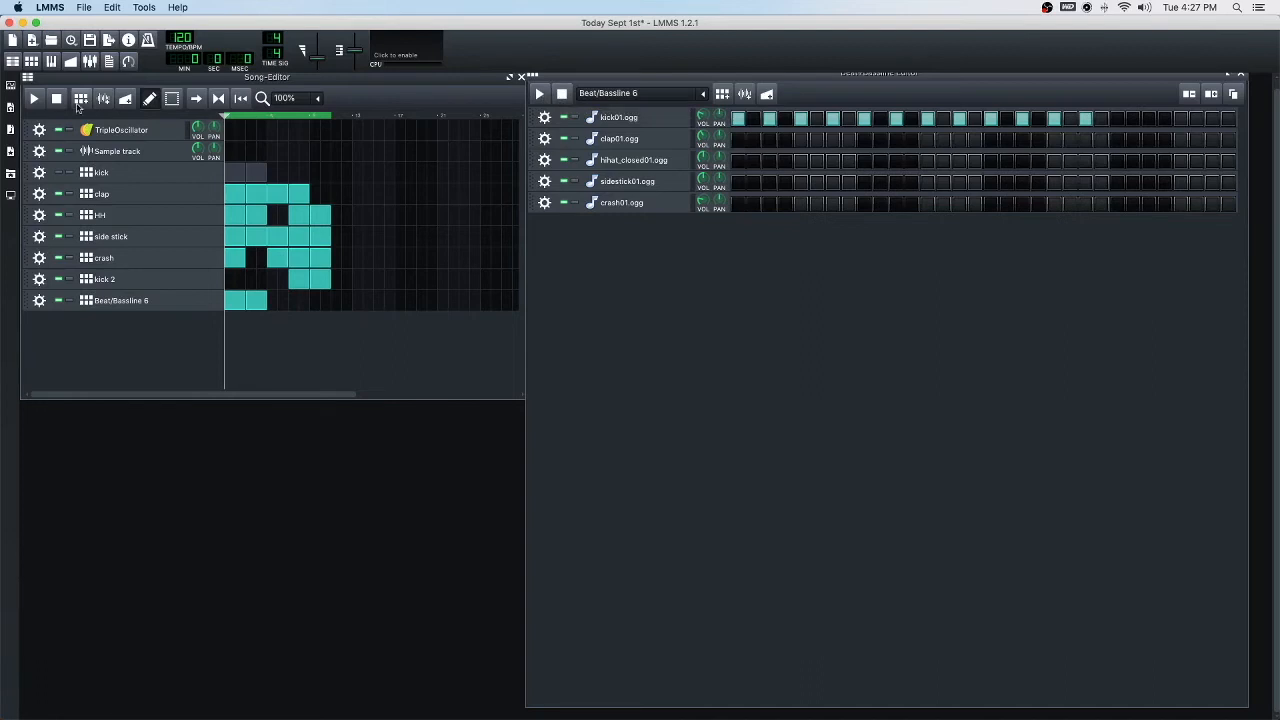
{"action": "left_click", "coordinate": [34, 99]}
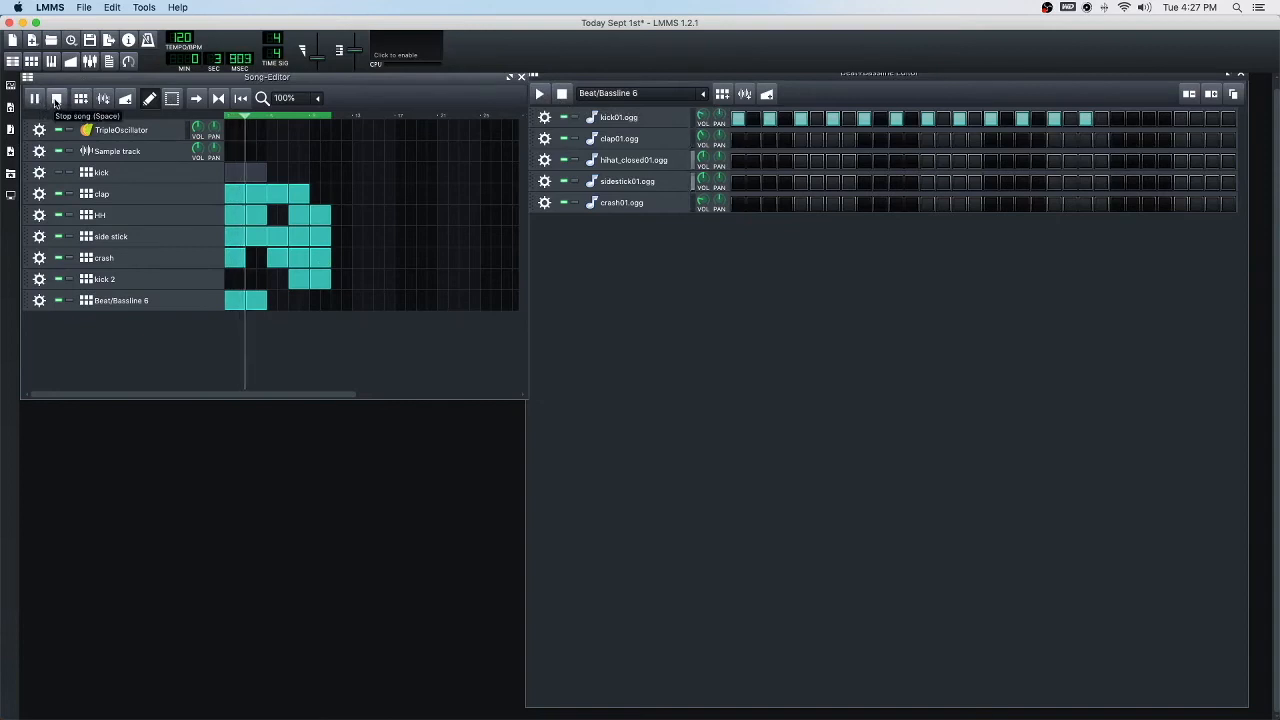
{"action": "left_click", "coordinate": [57, 98]}
Turn off the loop points and play the song from bar 7 to listen to the kick 2 section
{"action": "left_click", "coordinate": [288, 120]}
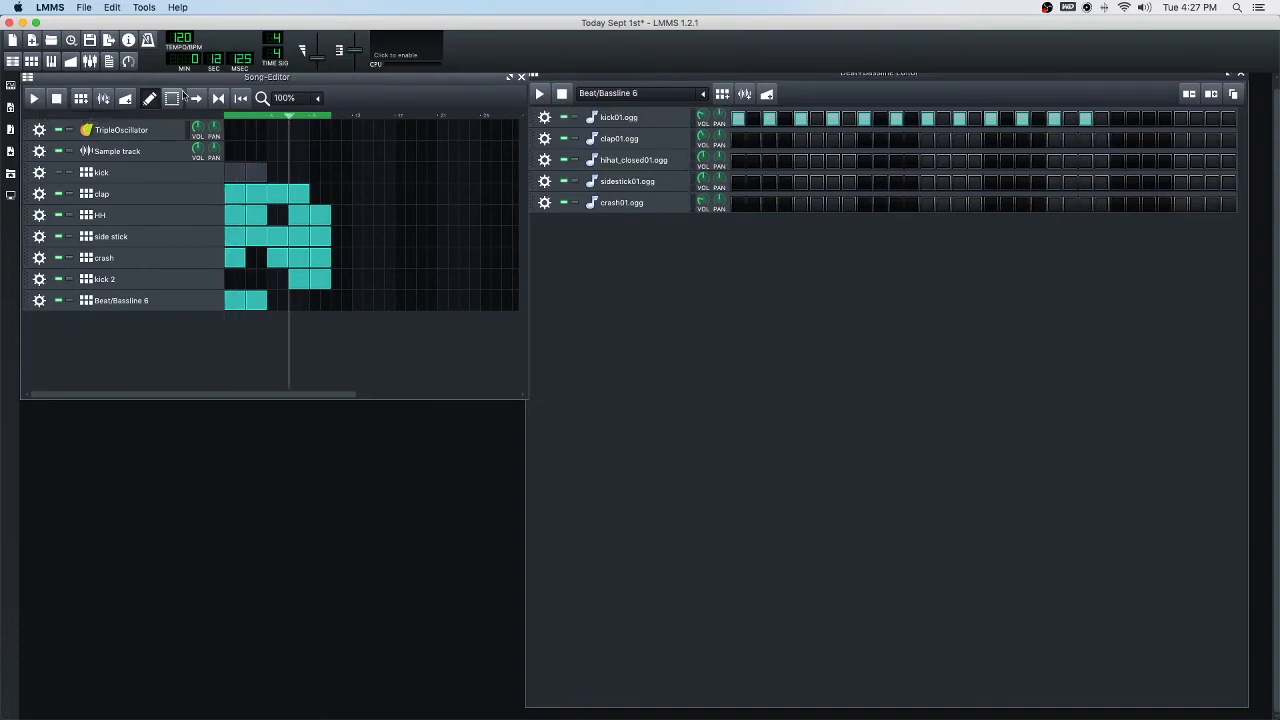
{"action": "left_click", "coordinate": [220, 99]}
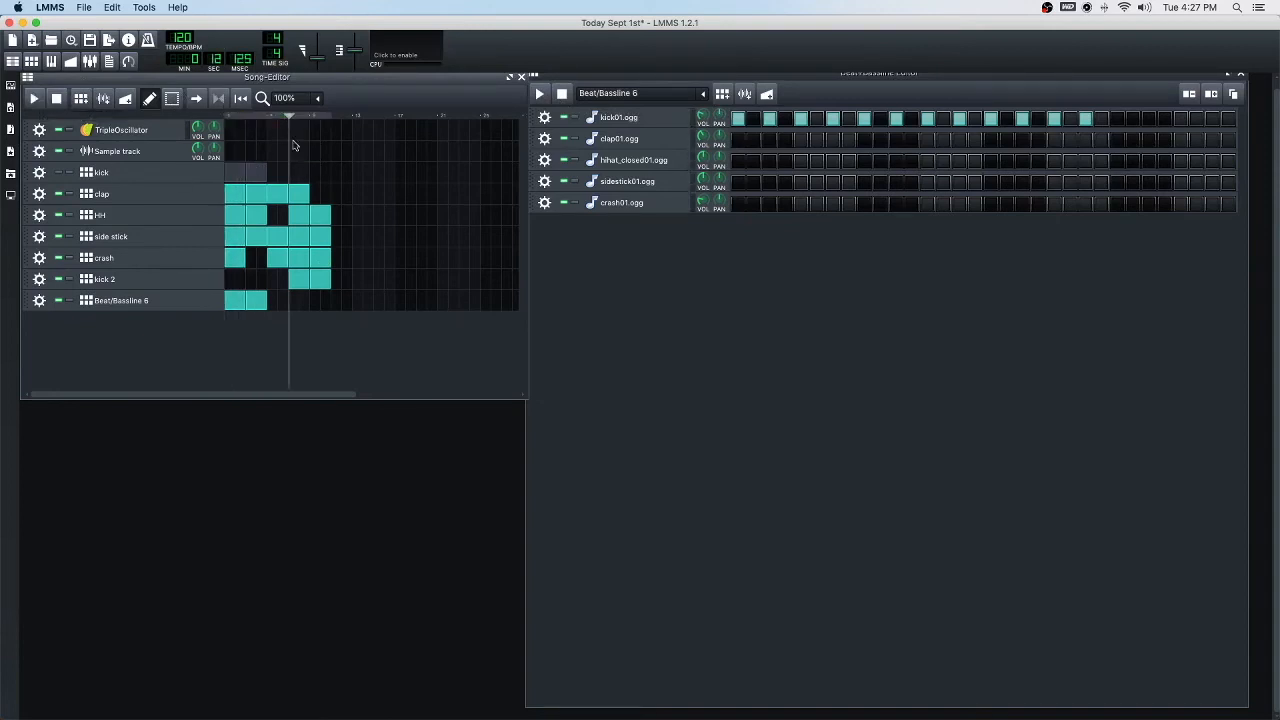
{"action": "key", "text": "space"}
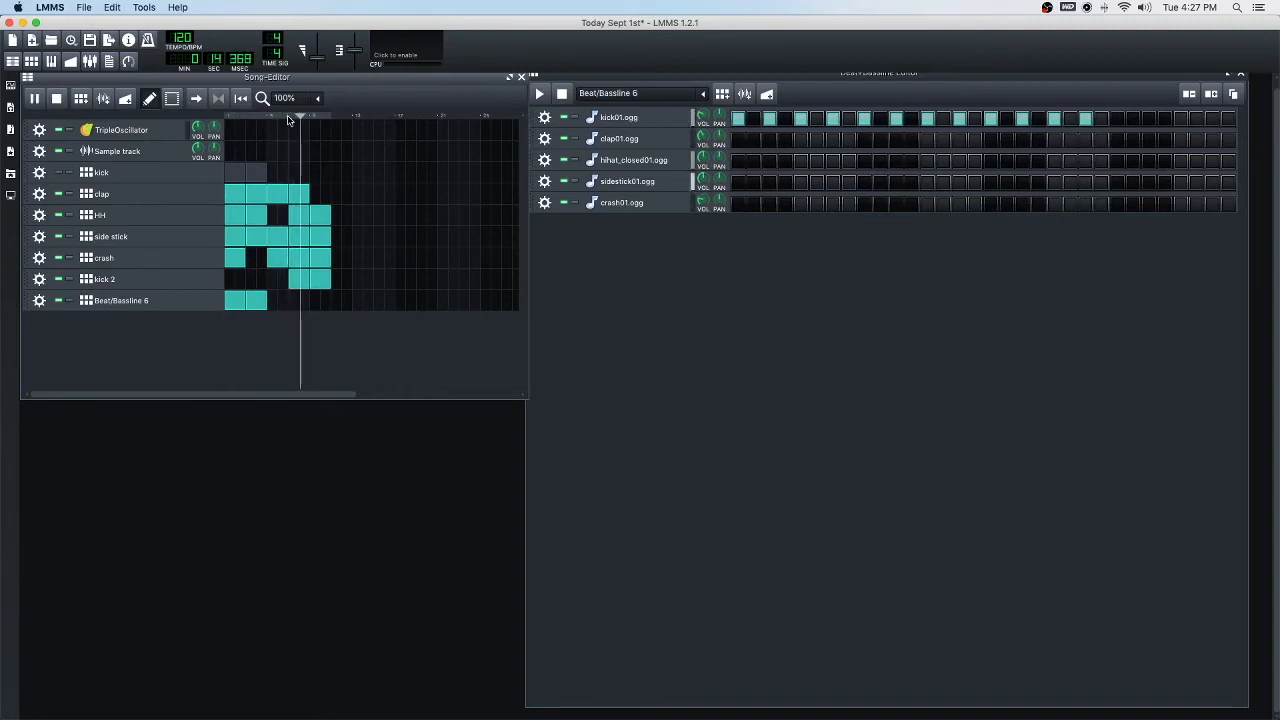
{"action": "key", "text": "space"}
{"action": "left_click", "coordinate": [288, 119]}
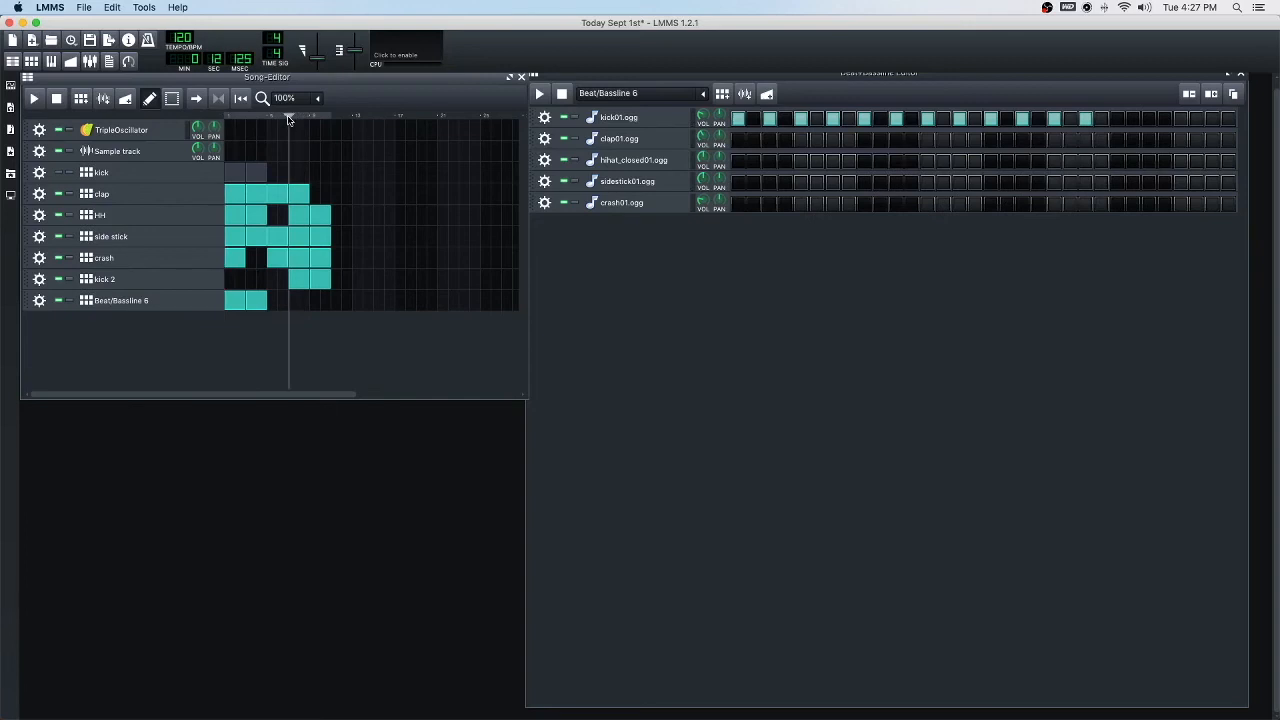
{"action": "key", "text": "space"}
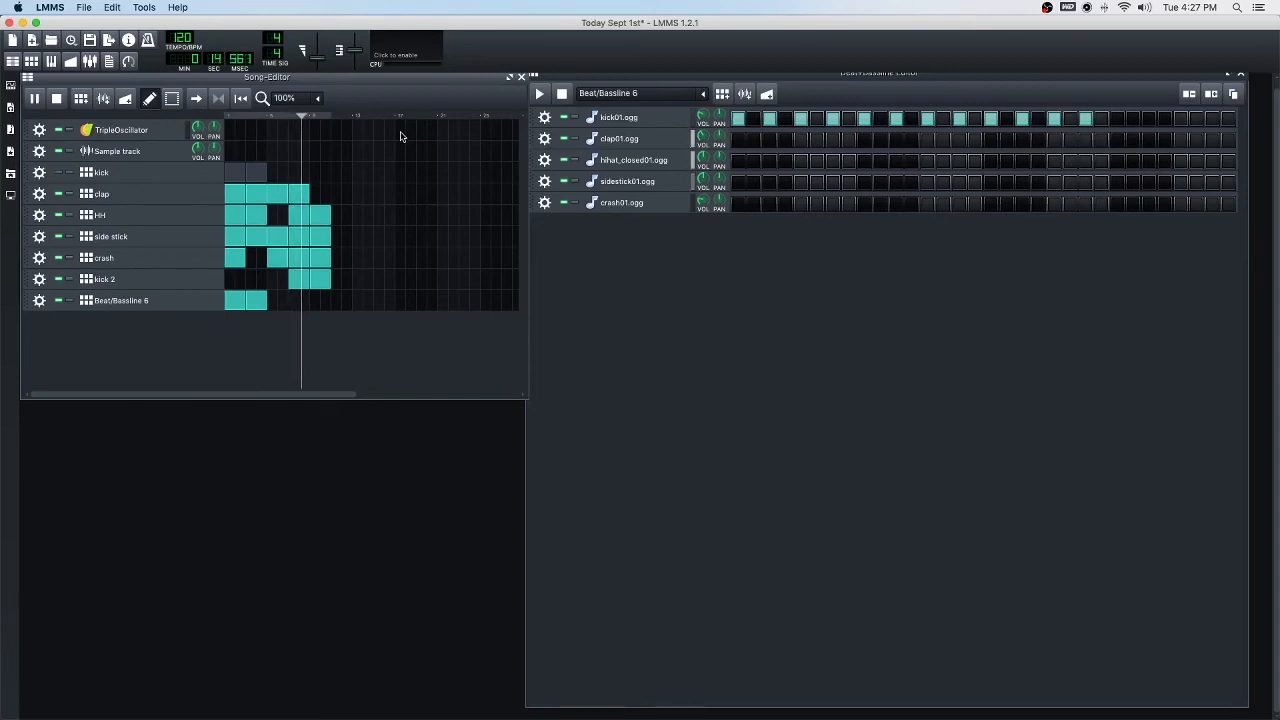
{"action": "key", "text": "space"}
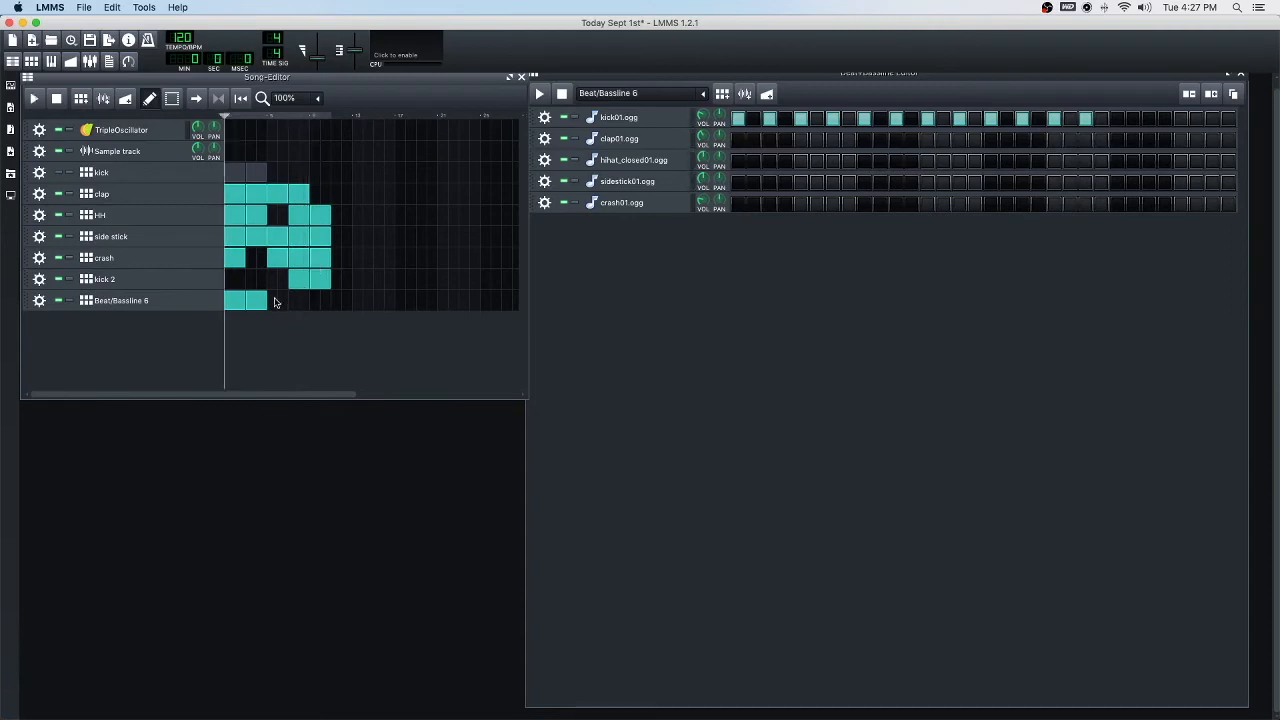
Rearrange kick 2 to bars 5–8 and Beat/Bassline 6's second block to bars 9–10, and add kick01.ogg hits on its steps 25, 27, 29 and 31
{"action": "left_click_drag", "start_coordinate": [256, 300], "coordinate": [321, 300]}
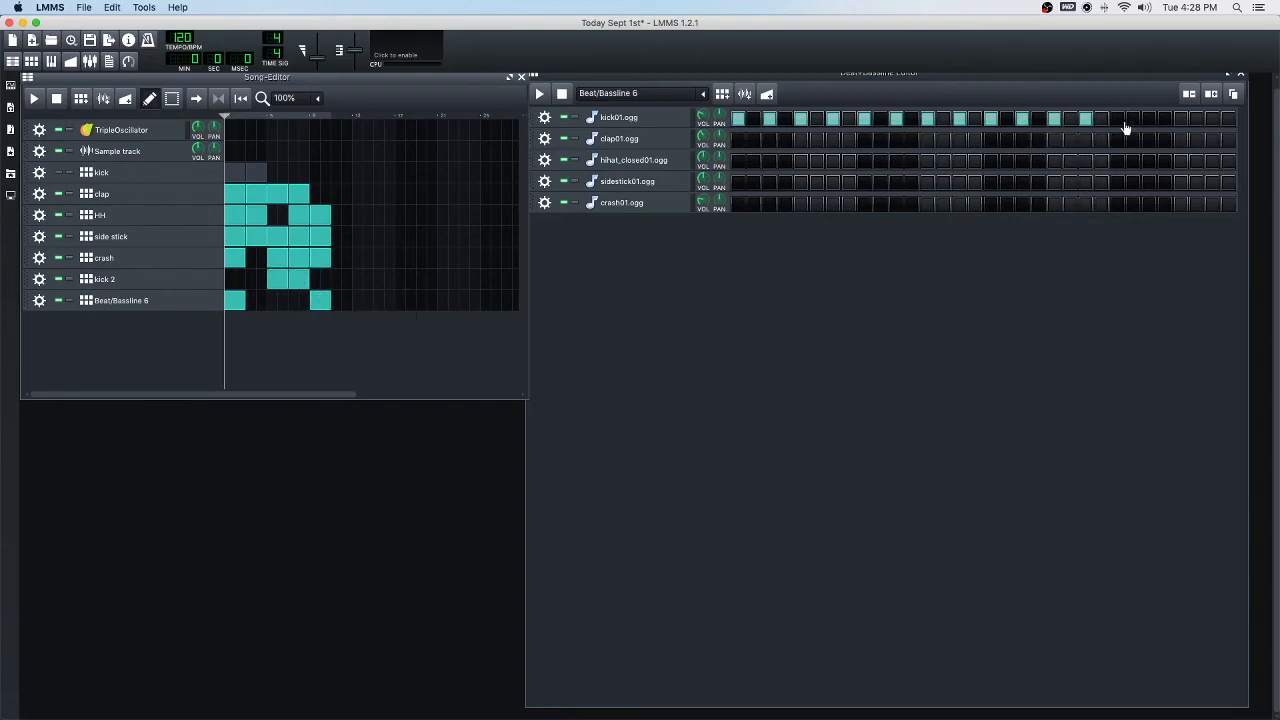
{"action": "left_click", "coordinate": [1119, 120]}
{"action": "left_click", "coordinate": [1150, 120]}
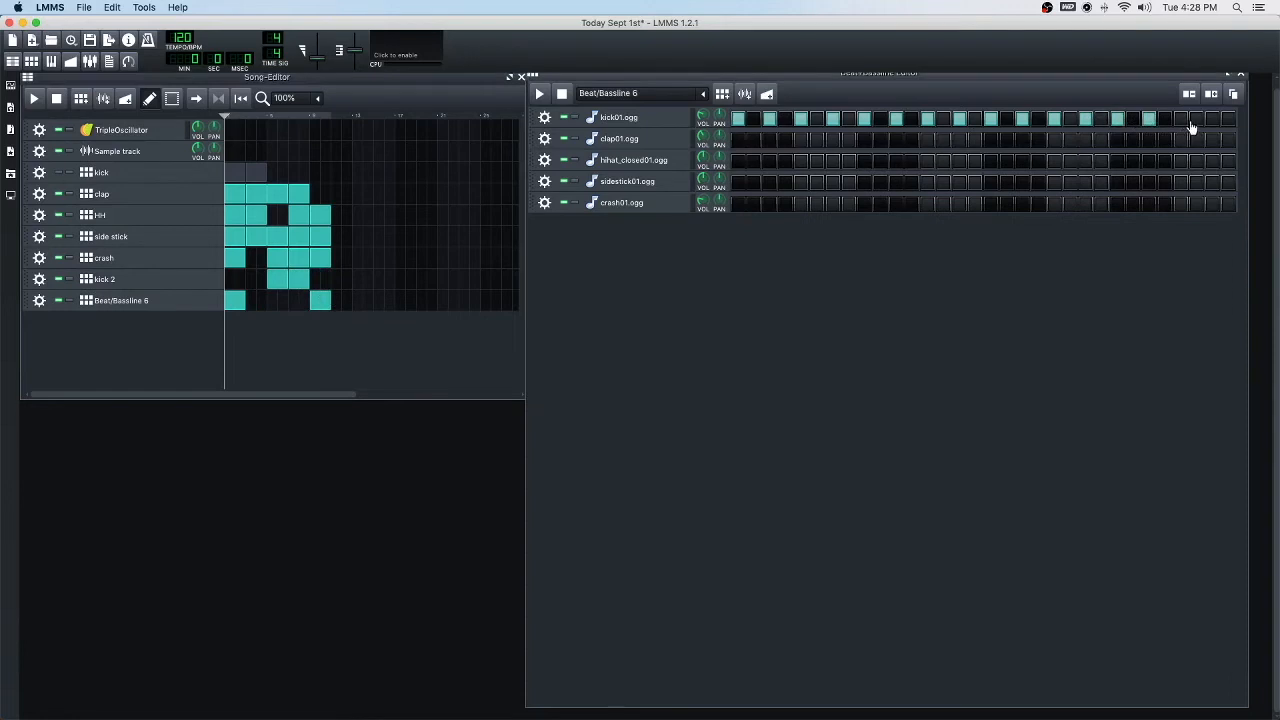
{"action": "left_click", "coordinate": [1182, 121]}
{"action": "left_click", "coordinate": [1213, 121]}
Delete the Beat/Bassline 6 block at the song's start and unmute the kick track
{"action": "right_click", "coordinate": [233, 300]}
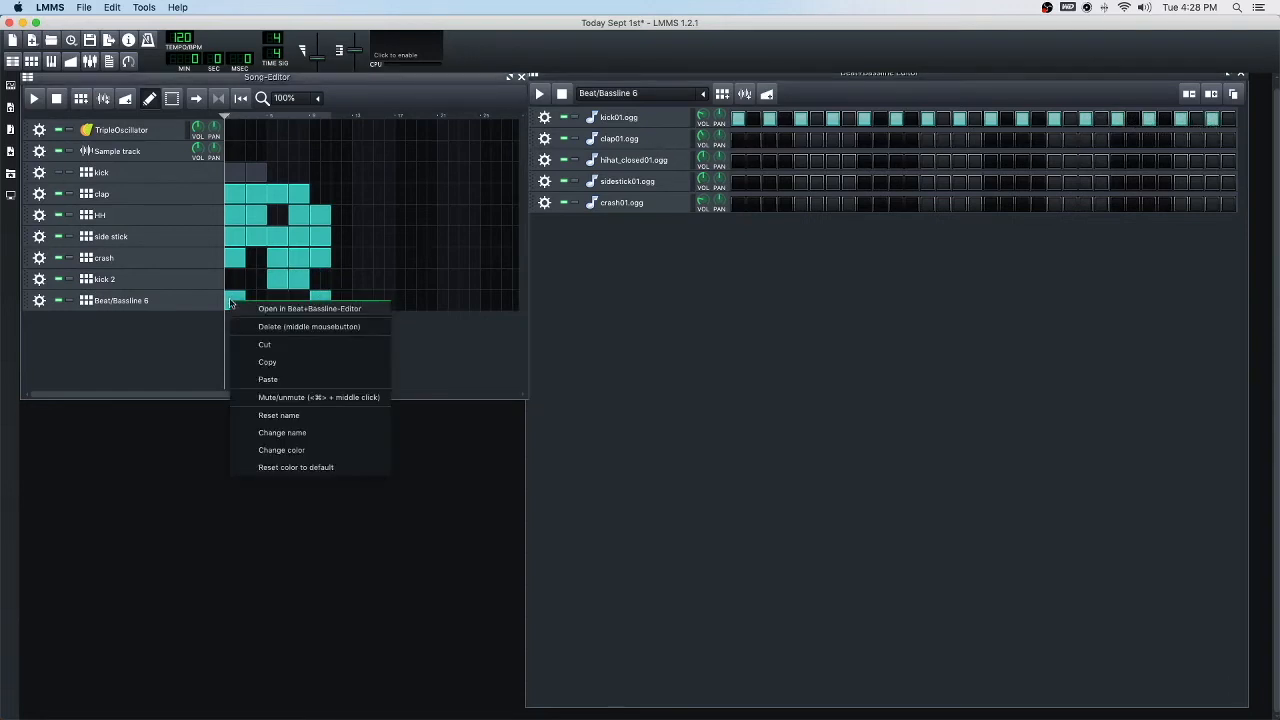
{"action": "left_click", "coordinate": [295, 328]}
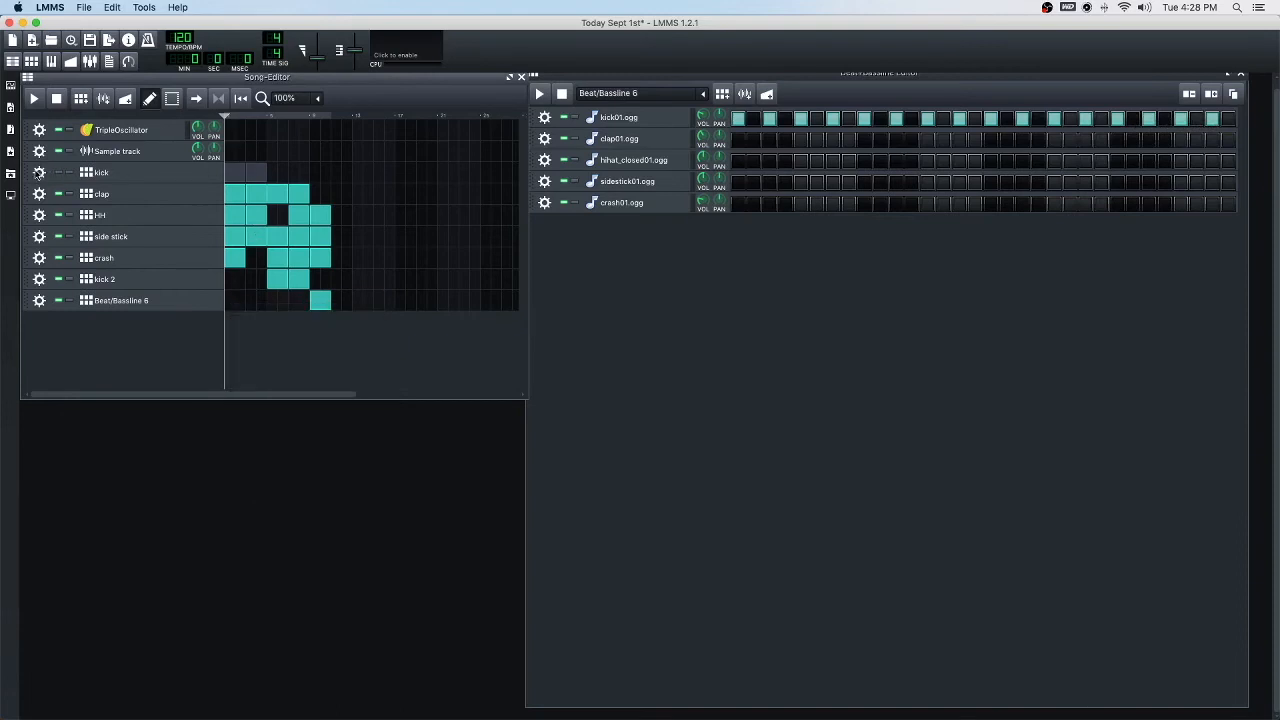
{"action": "left_click", "coordinate": [58, 173]}
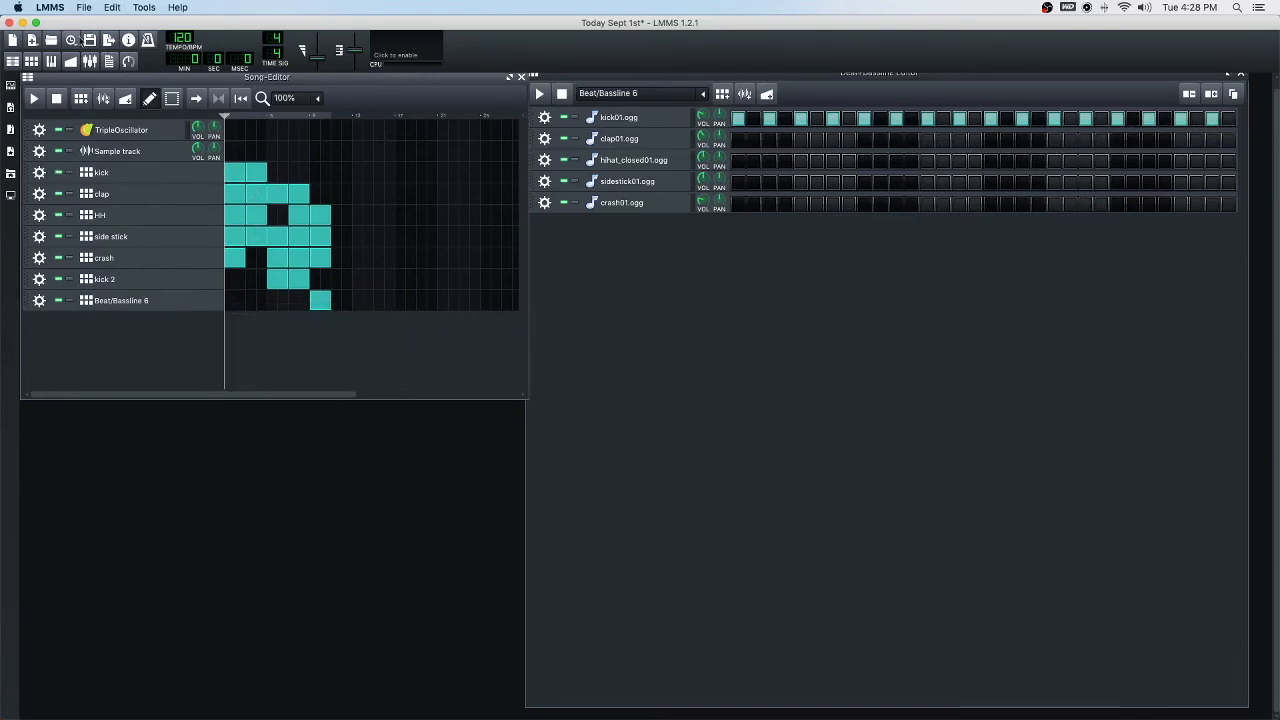
Play the rearranged song through to its last block, stop it, and turn the loop points back on
{"action": "left_click", "coordinate": [33, 98]}
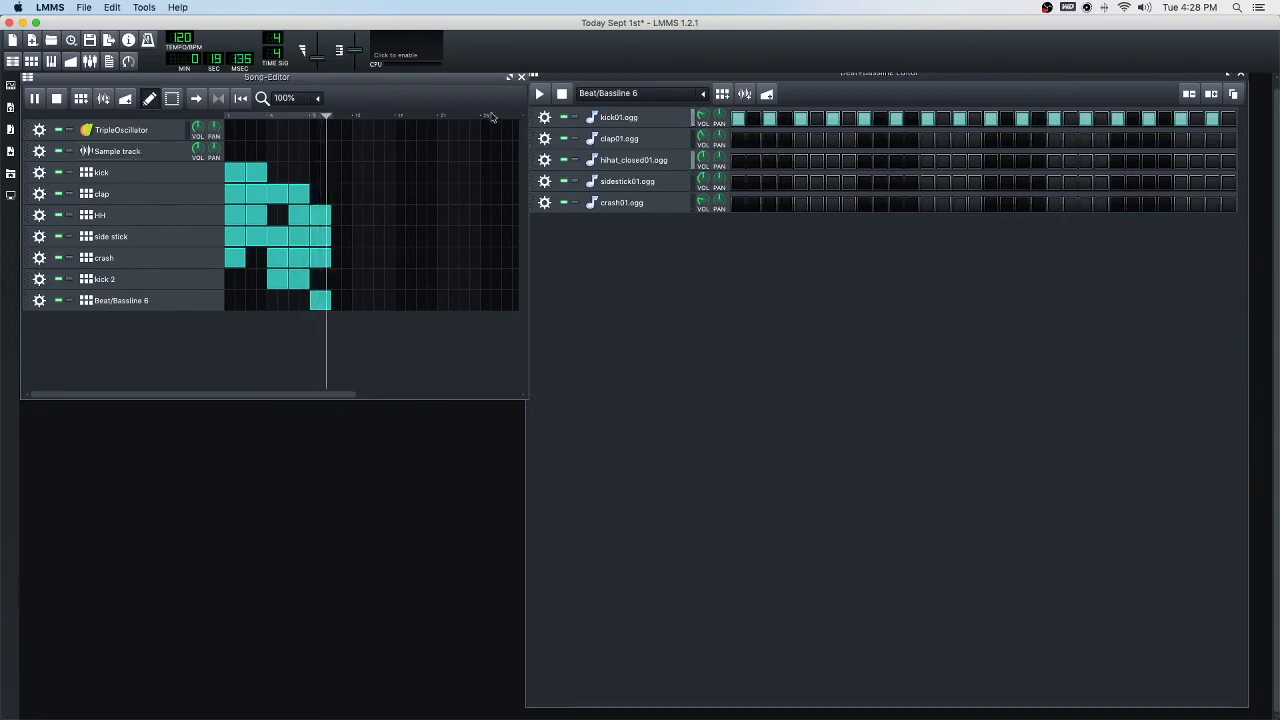
{"action": "left_click", "coordinate": [58, 99]}
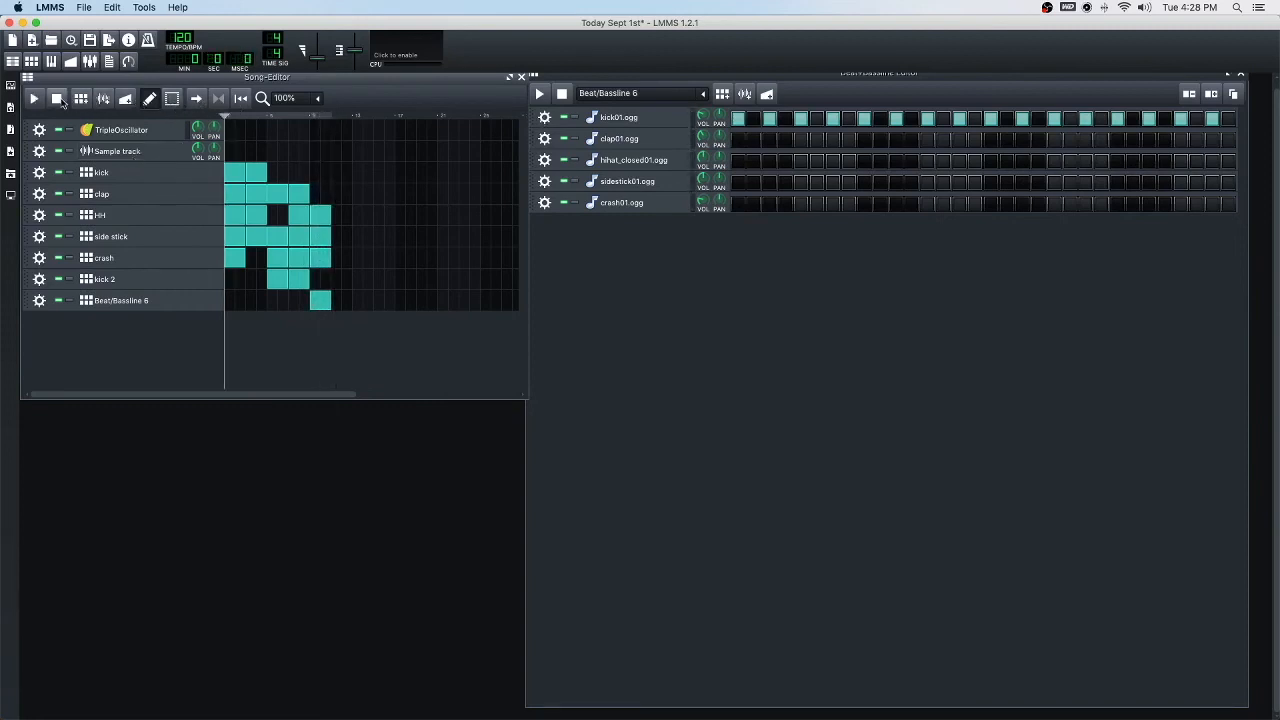
{"action": "left_click", "coordinate": [224, 98]}
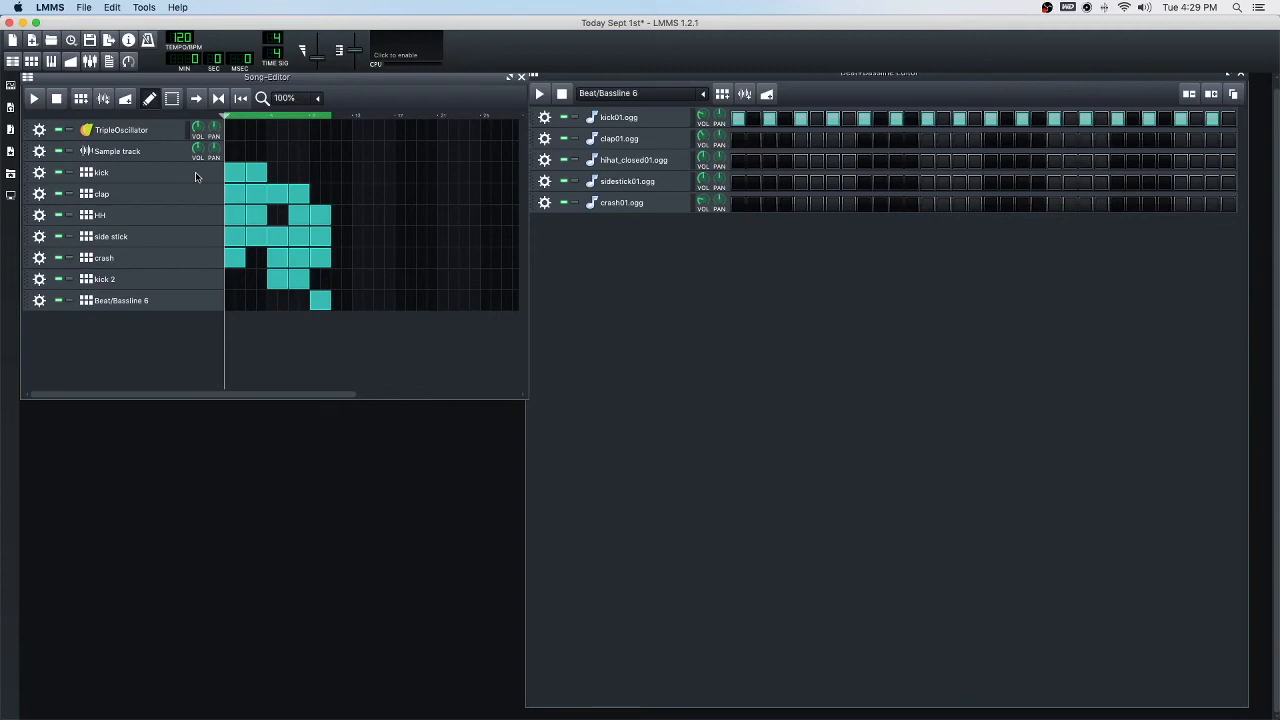
Show the My Samples browser, add another beat/bassline, and extend it to 32 steps
{"action": "left_click_drag", "start_coordinate": [213, 147], "coordinate": [336, 136]}
{"action": "left_click", "coordinate": [10, 128]}
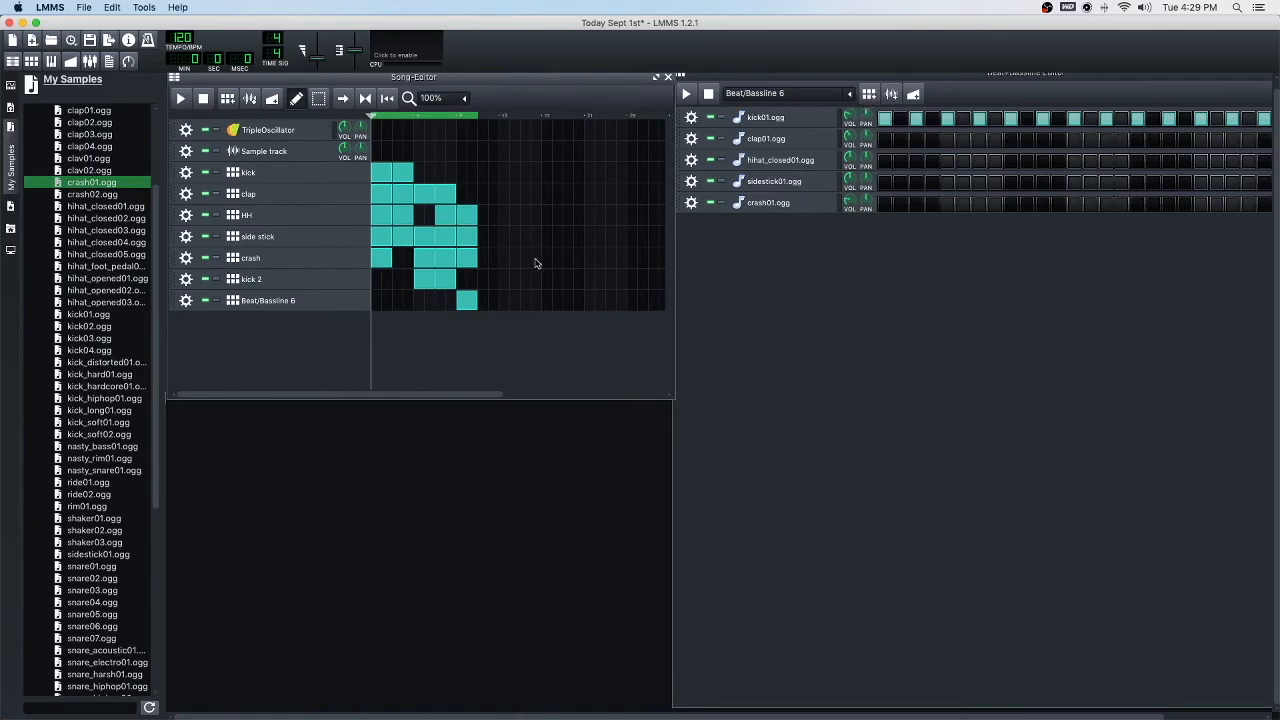
{"action": "left_click", "coordinate": [869, 97]}
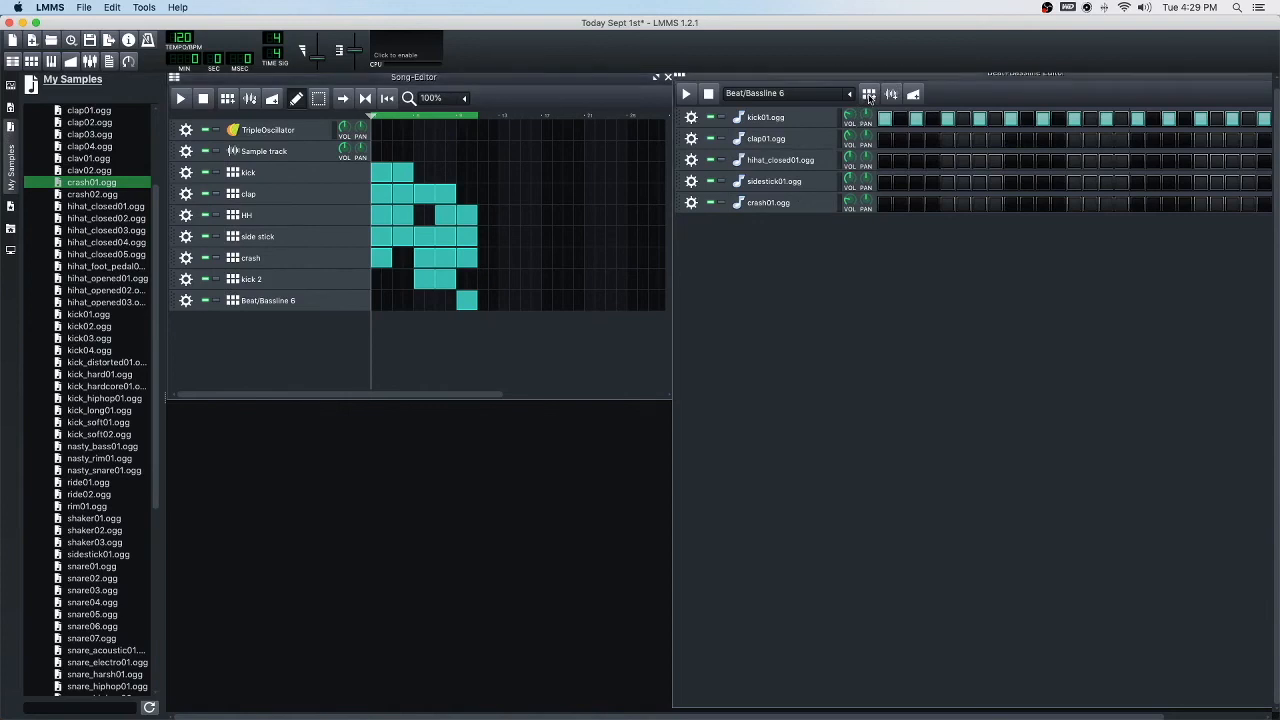
{"action": "left_click", "coordinate": [869, 97]}
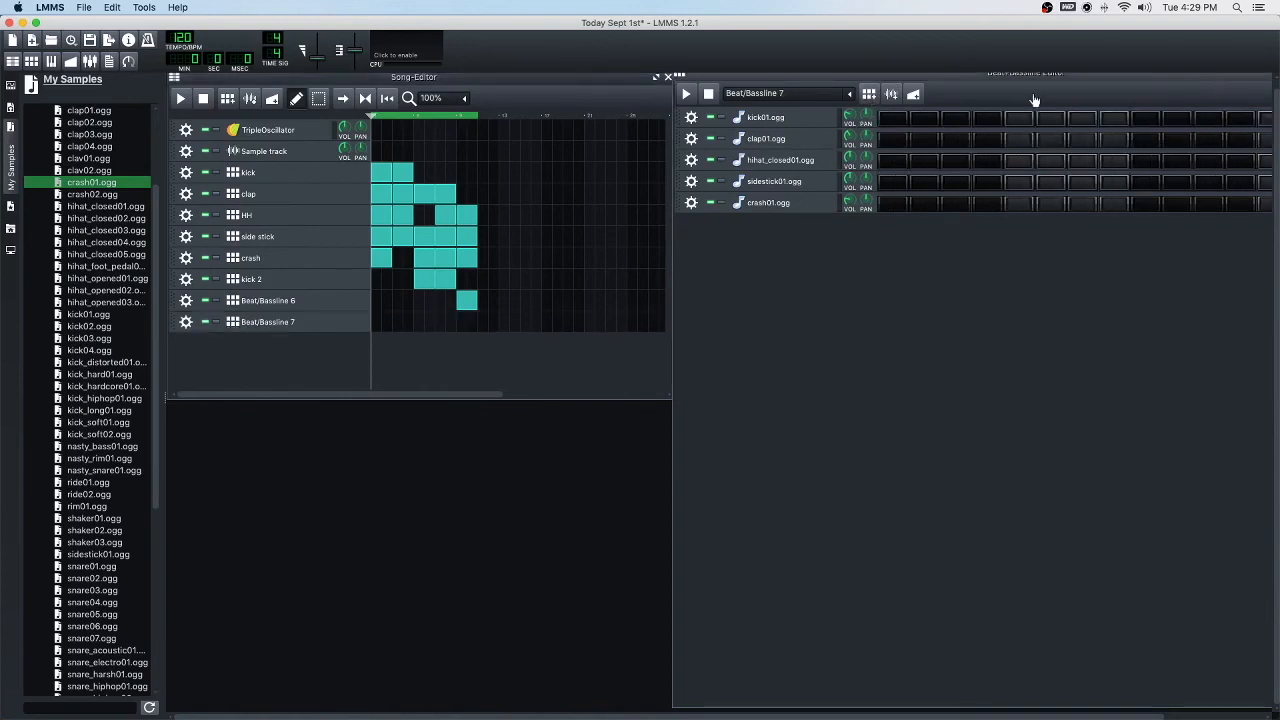
{"action": "left_click_drag", "start_coordinate": [1151, 78], "coordinate": [1023, 78]}
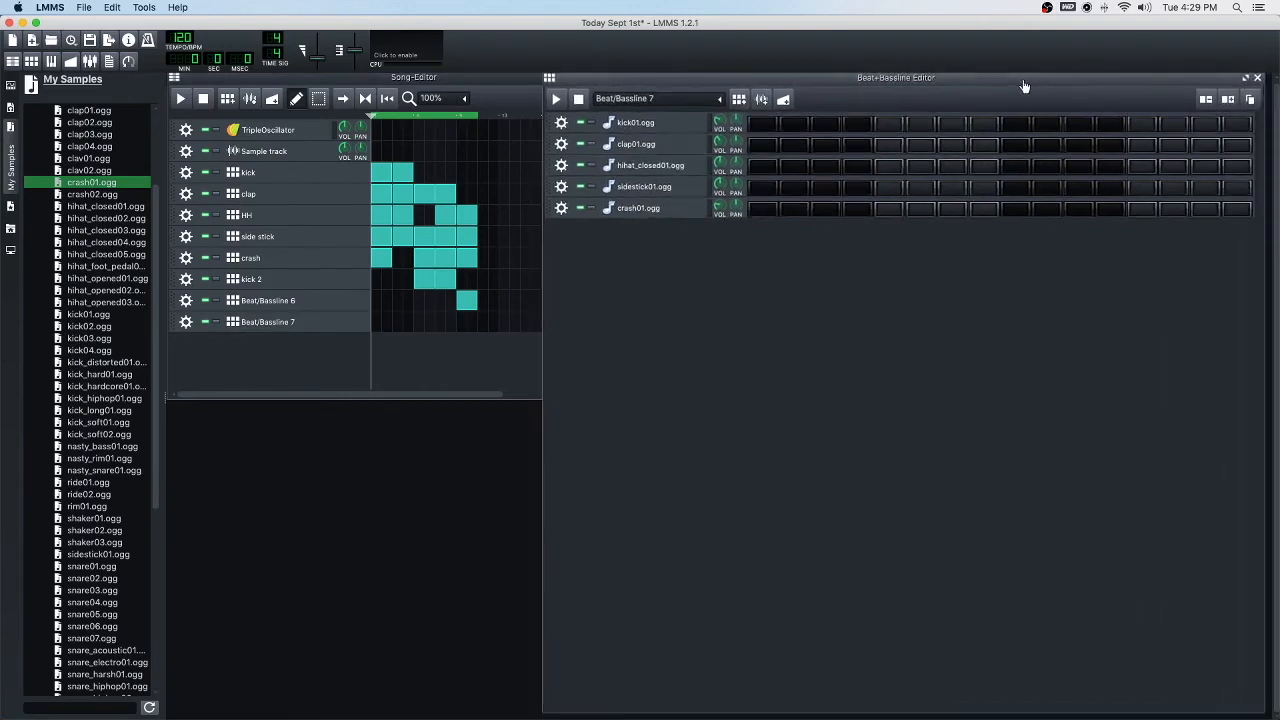
{"action": "left_click", "coordinate": [1229, 97]}
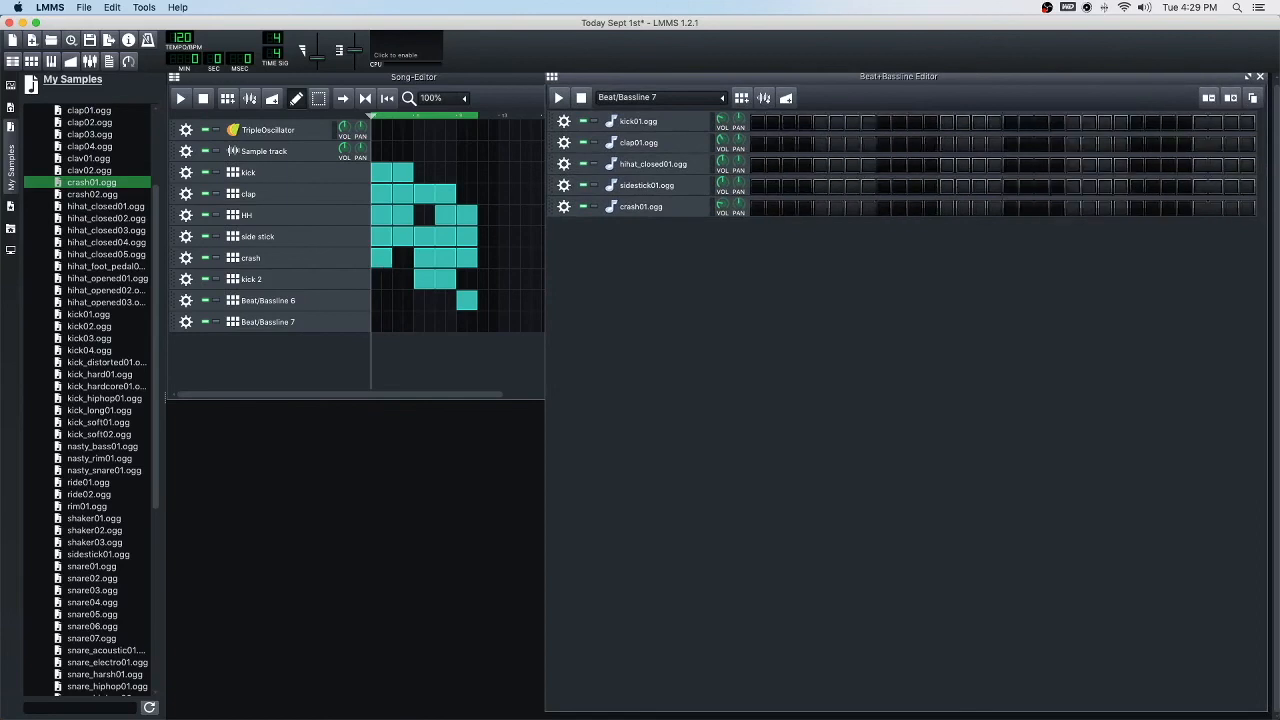
Add cello01.ogg from the instruments samples folder as a new instrument in the Beat+Bassline Editor
{"action": "scroll", "coordinate": [72, 252], "scroll_direction": "up", "scroll_amount": 3}
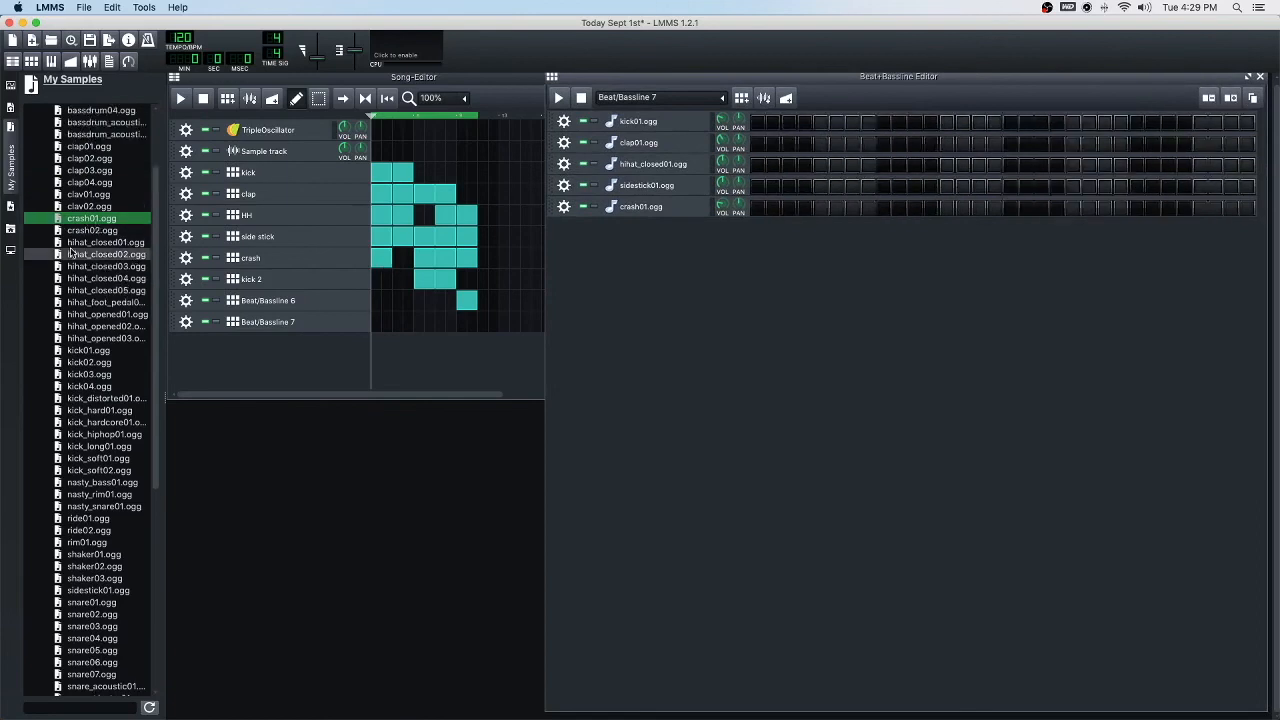
{"action": "scroll", "coordinate": [72, 252], "scroll_direction": "up", "scroll_amount": 3}
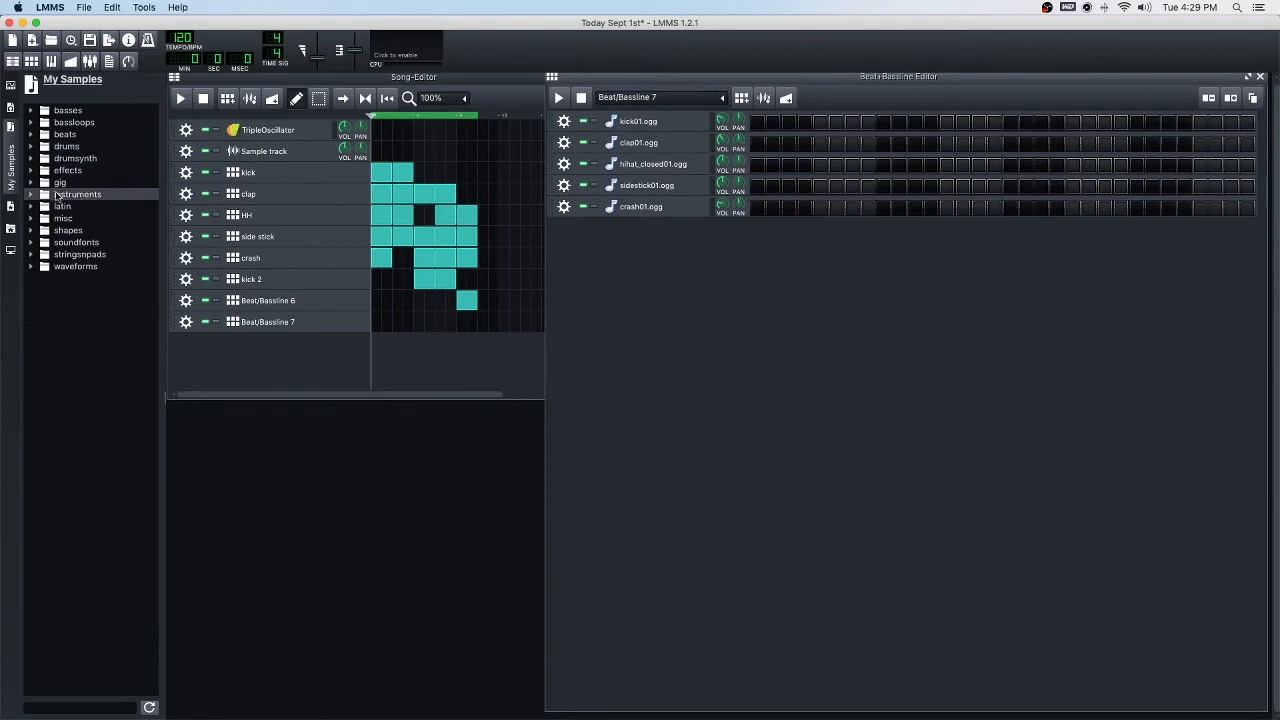
{"action": "left_click", "coordinate": [31, 194]}
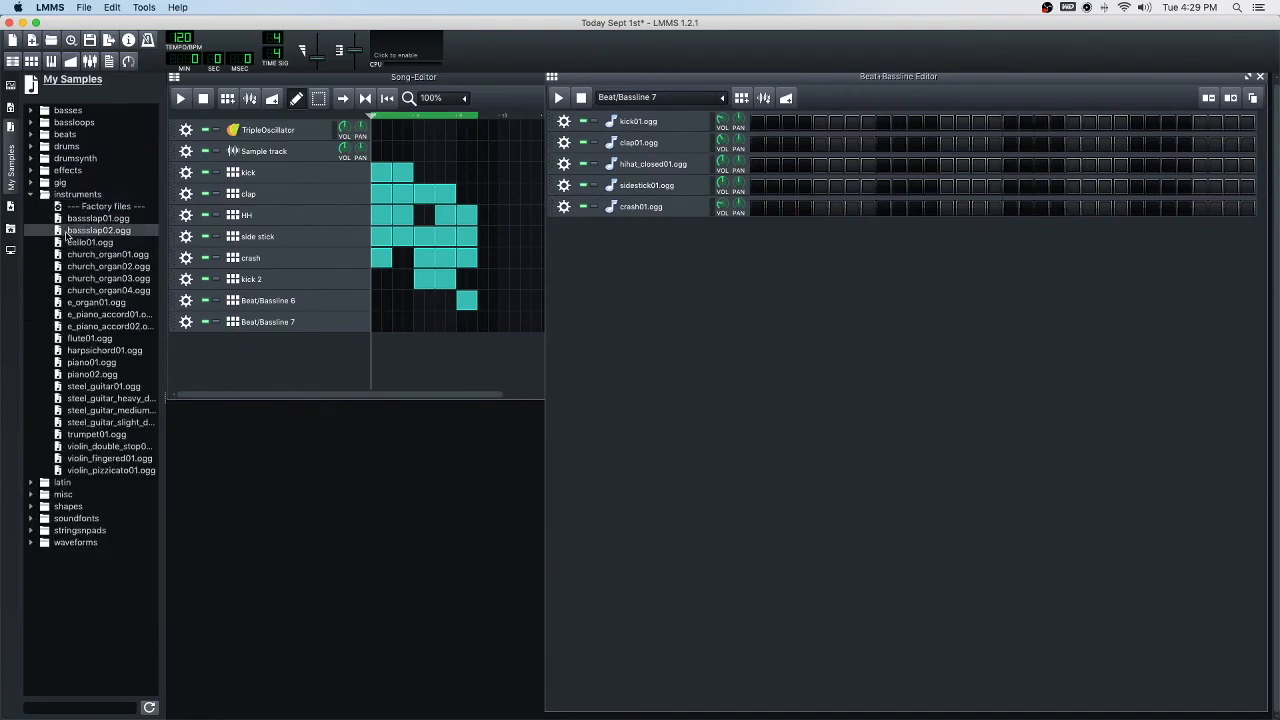
{"action": "left_click_drag", "start_coordinate": [66, 243], "coordinate": [620, 264]}
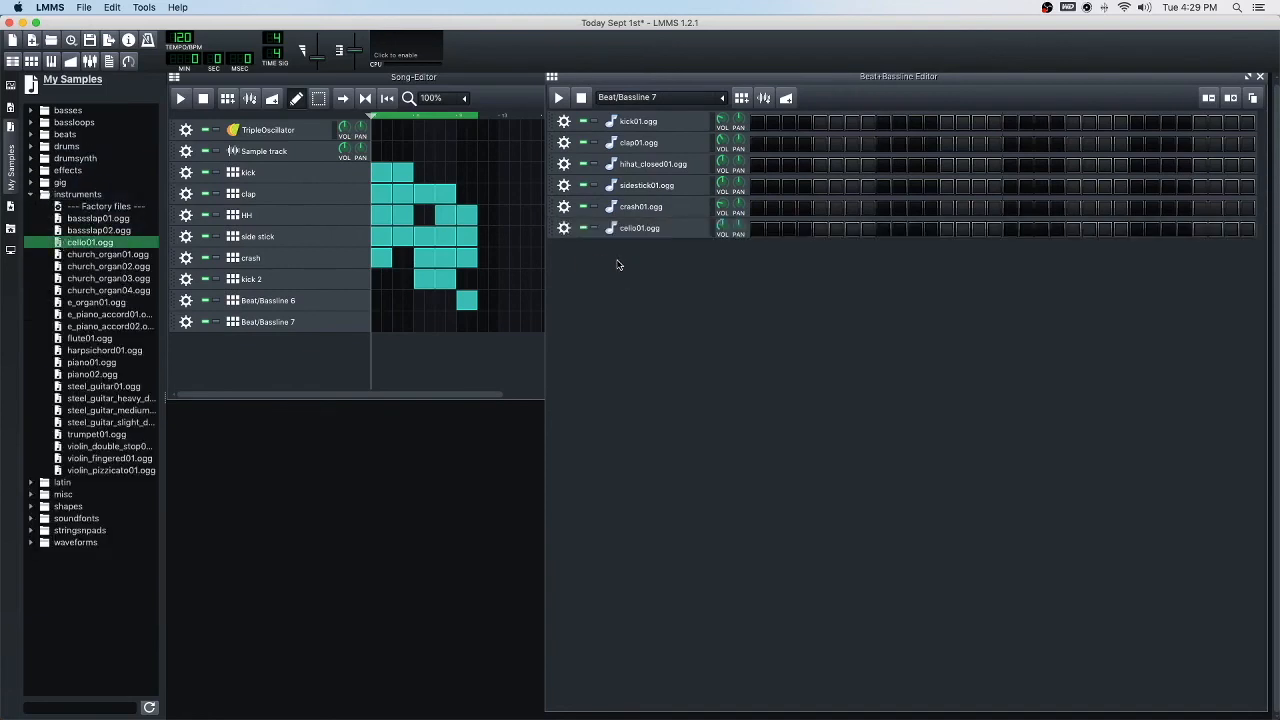
Rename the Beat/Bassline 7 track as cello and the Beat/Bassline 6 track as kick 3
{"action": "double_click", "coordinate": [285, 322]}
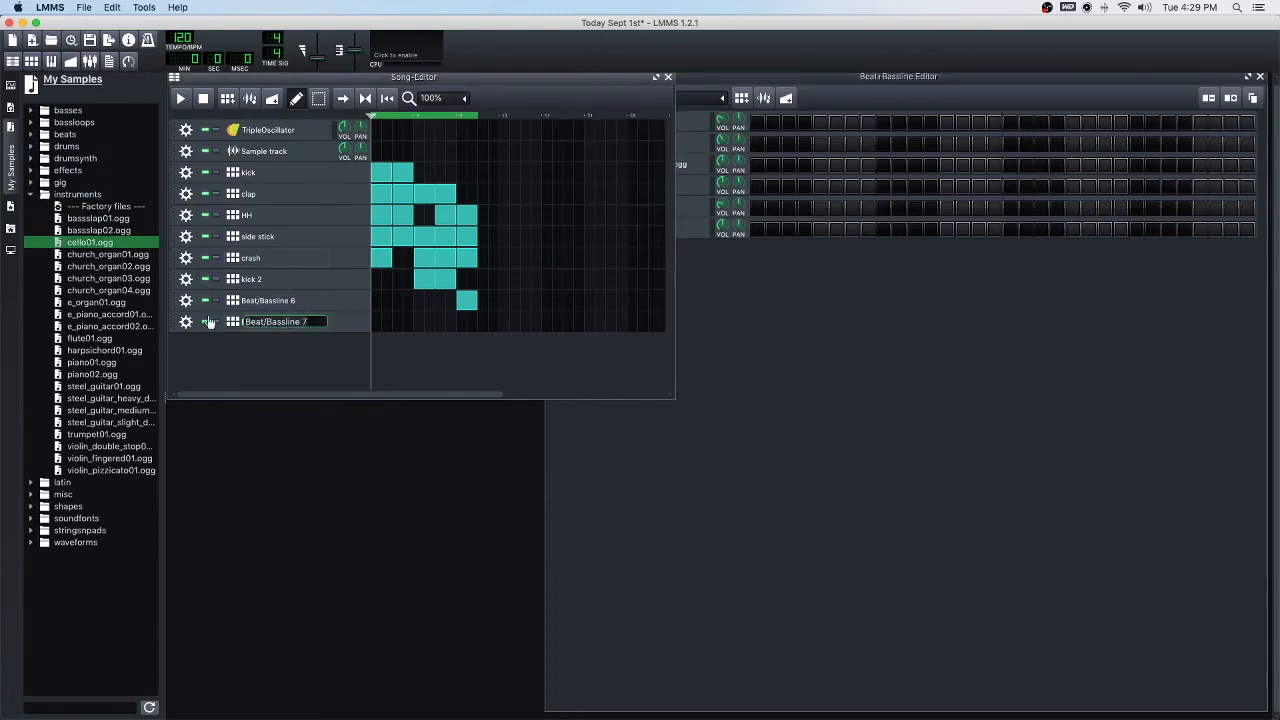
{"action": "type", "text": "cello"}
{"action": "key", "text": "Return"}
{"action": "left_click", "coordinate": [297, 300]}
{"action": "double_click", "coordinate": [297, 300]}
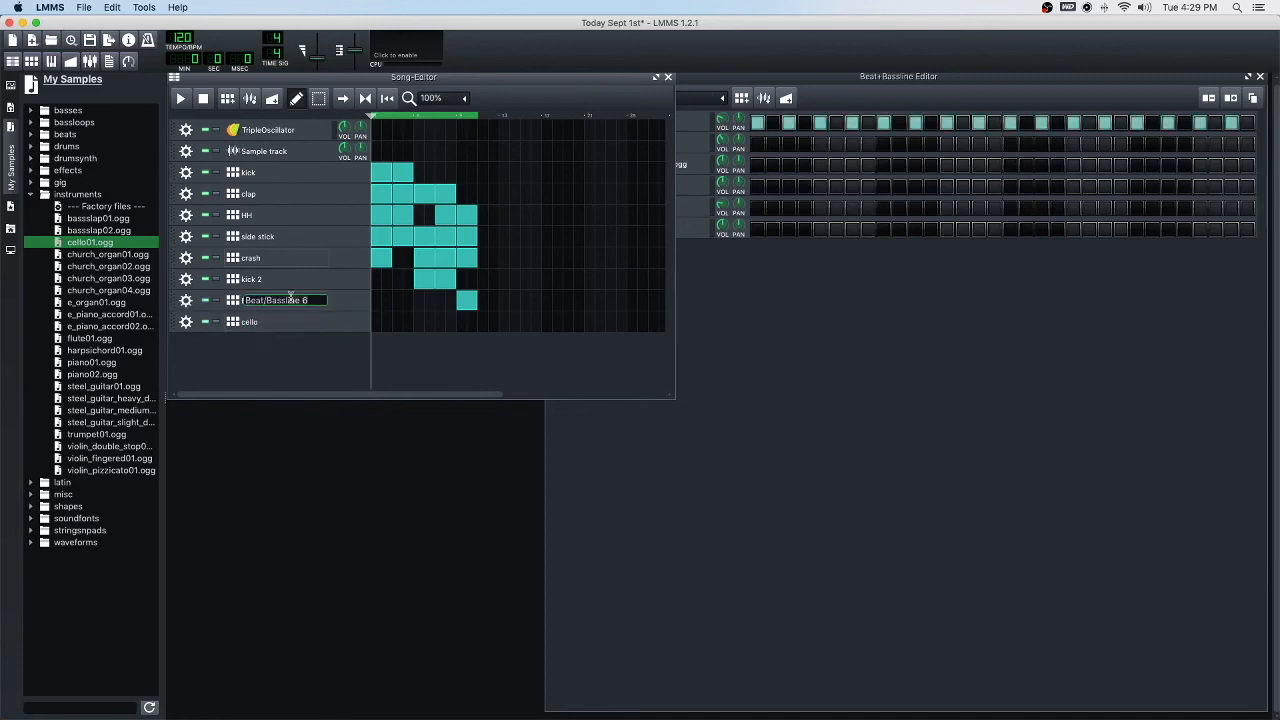
{"action": "type", "text": "kick 3"}
{"action": "key", "text": "Return"}
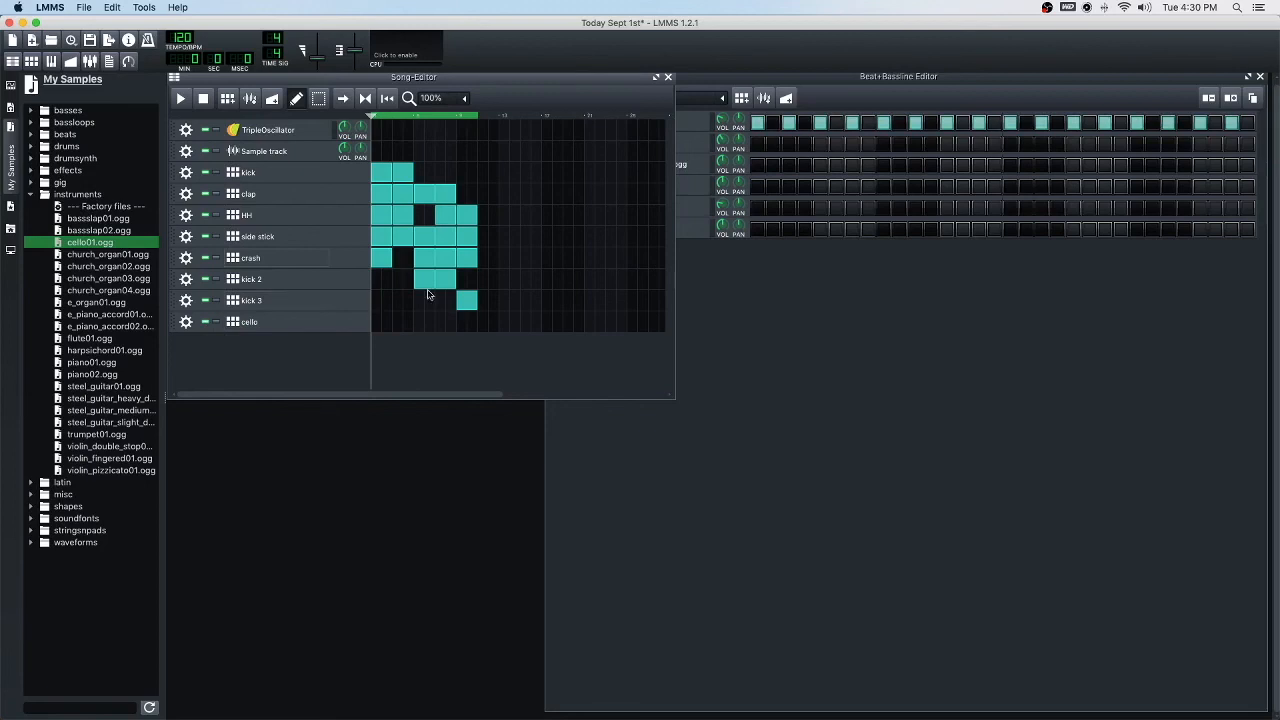
Review the kick 3, crash, side stick and HH patterns, and bring the cello pattern forward in the Beat+Bassline Editor
{"action": "left_click", "coordinate": [301, 328]}
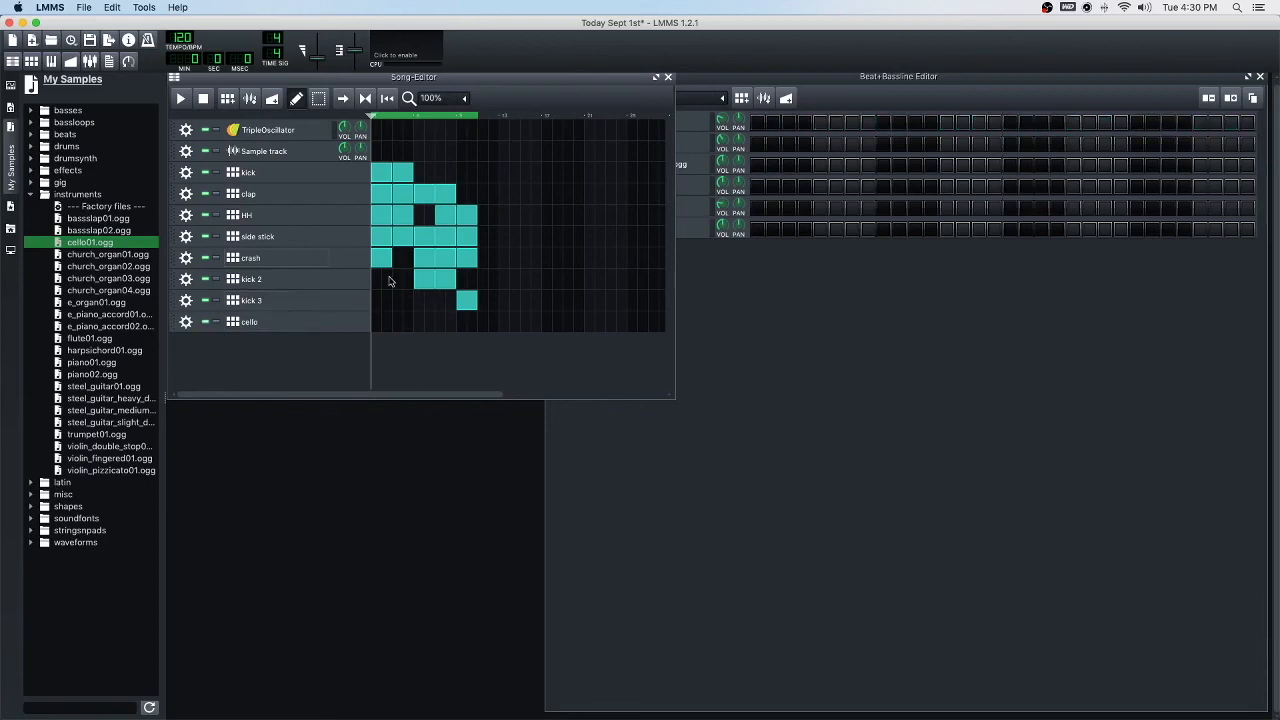
{"action": "left_click", "coordinate": [318, 304]}
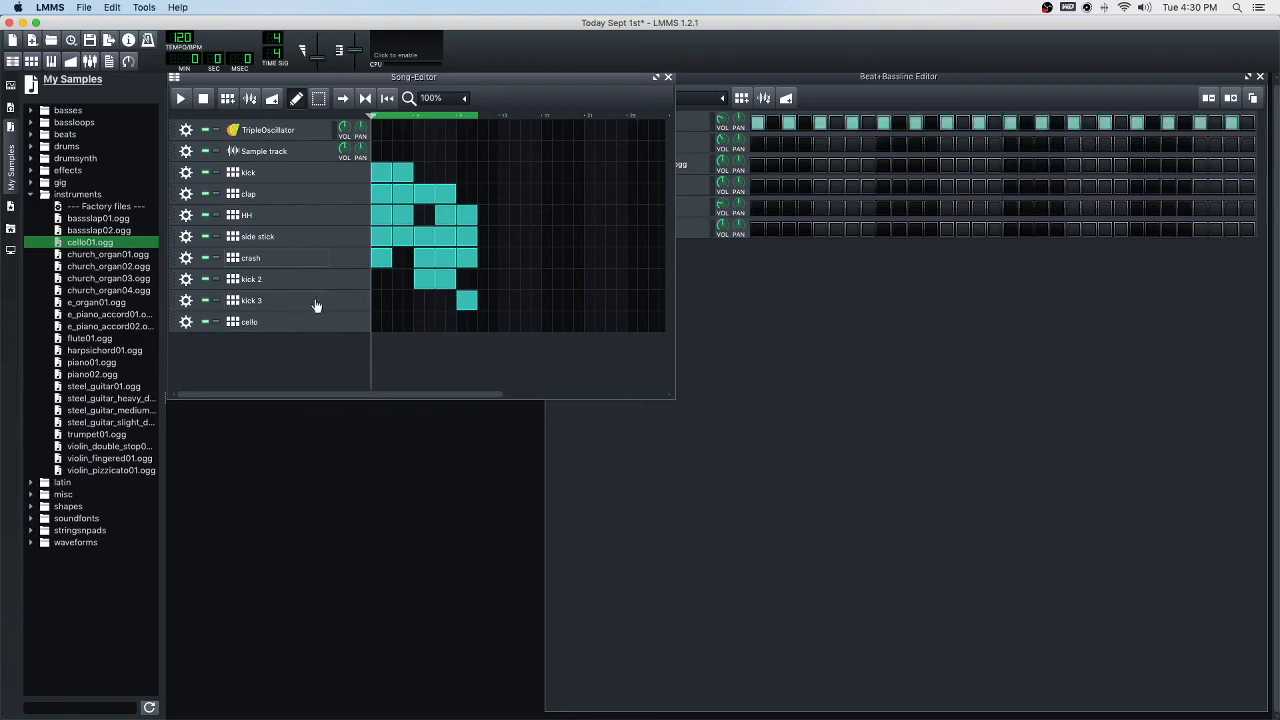
{"action": "left_click", "coordinate": [303, 264]}
{"action": "left_click", "coordinate": [300, 236]}
{"action": "left_click", "coordinate": [294, 220]}
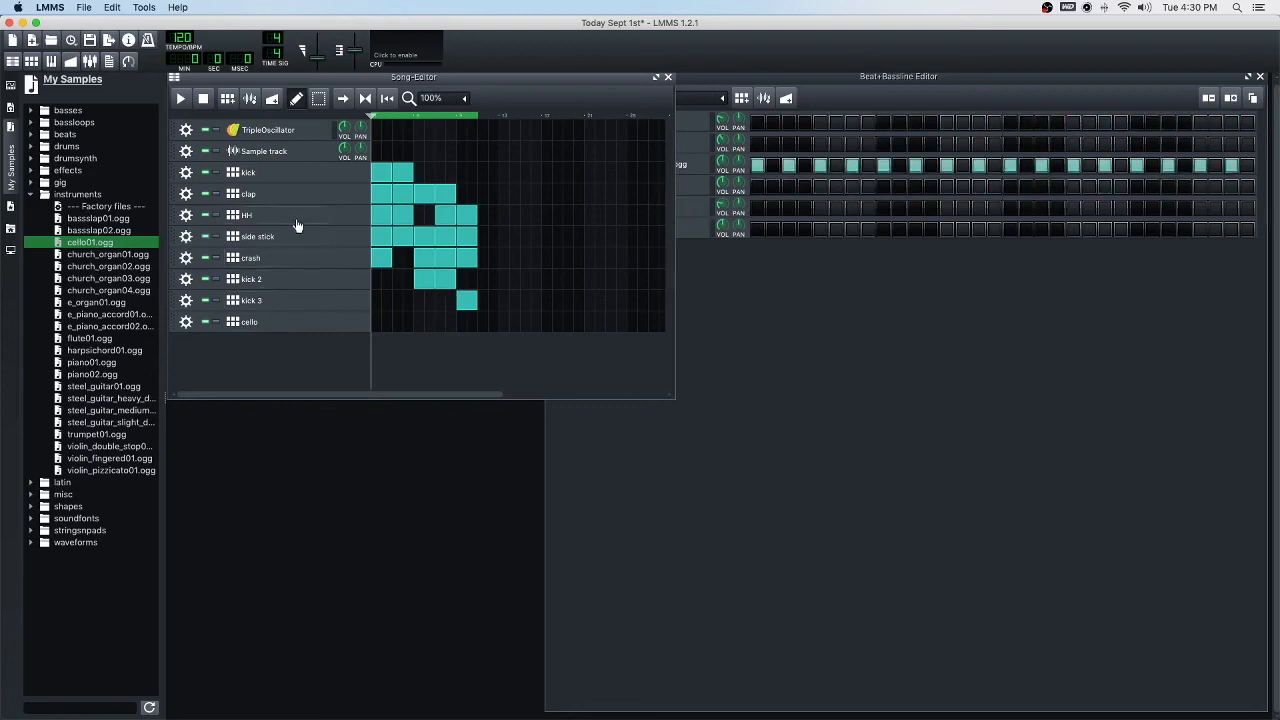
{"action": "left_click", "coordinate": [308, 323]}
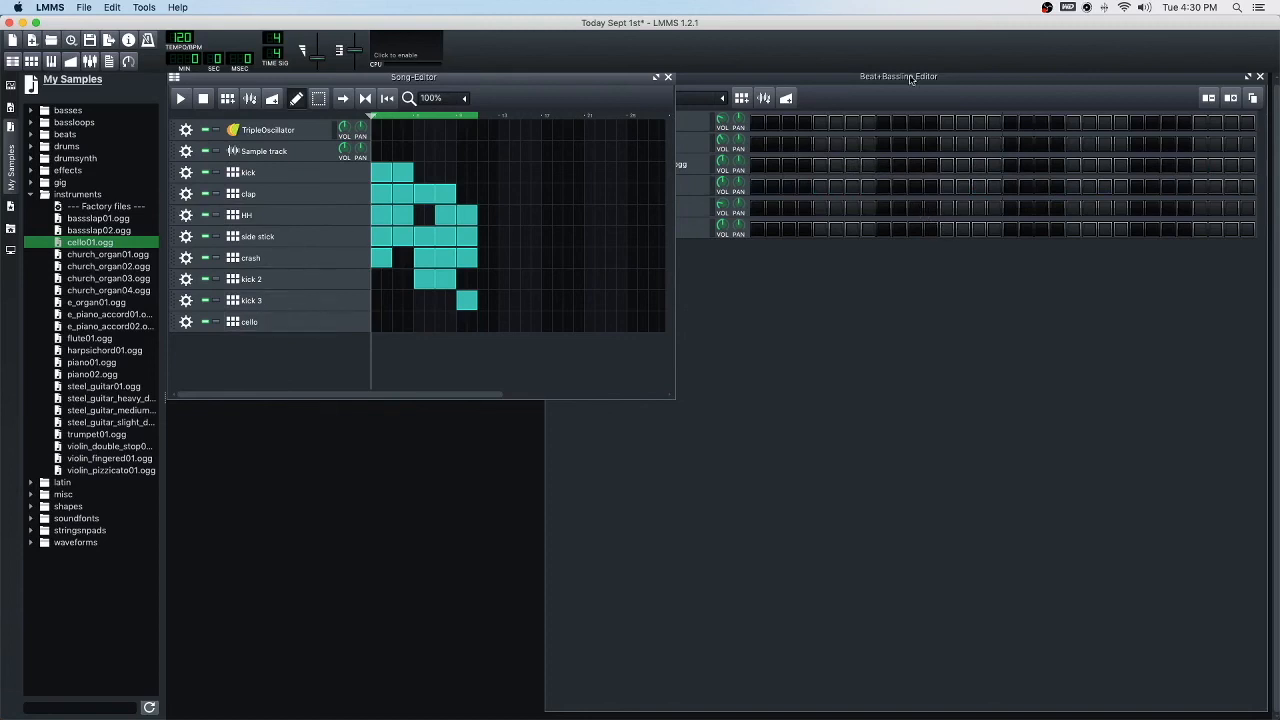
{"action": "left_click_drag", "start_coordinate": [910, 77], "coordinate": [858, 120]}
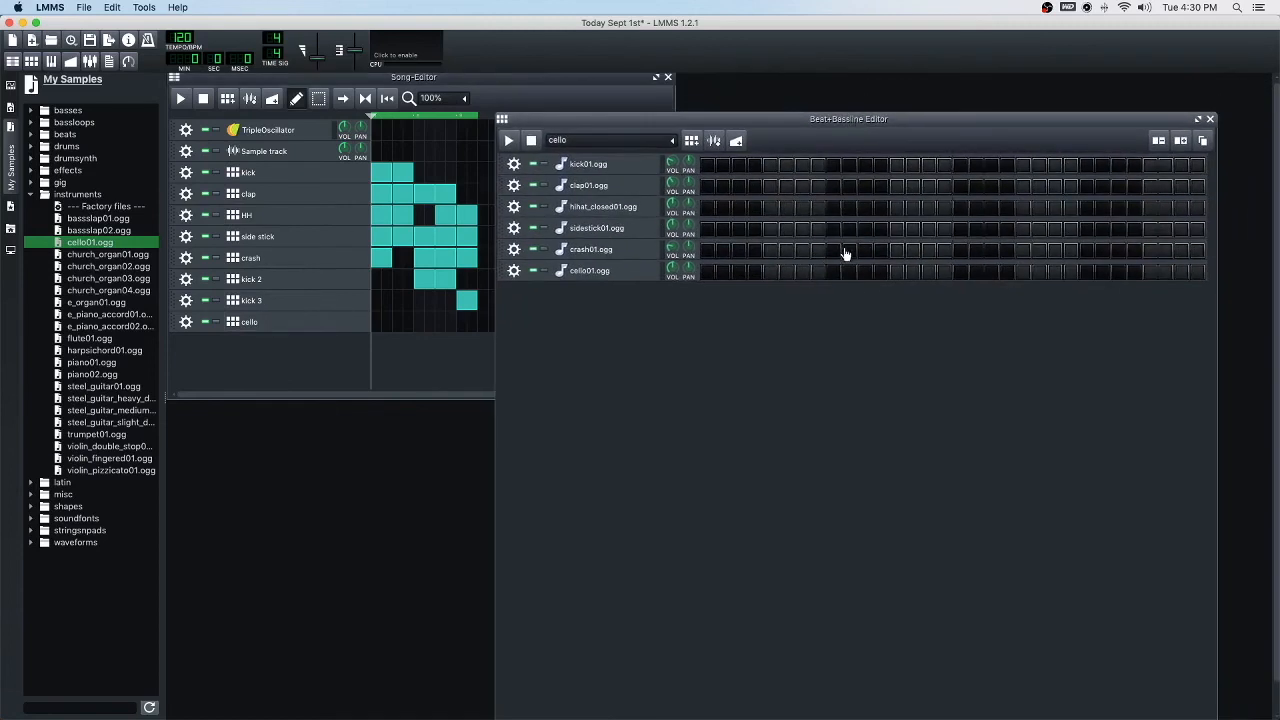